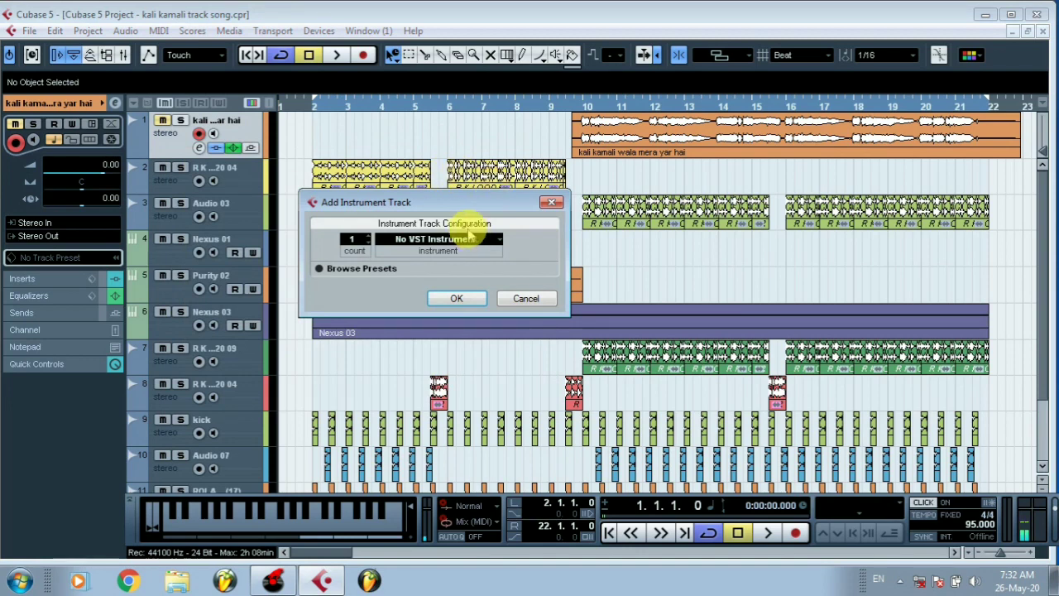
- Add one instrument track using Virtual Acoustic Guitar and place it directly below the Nexus 03 track
left_click(460, 241)
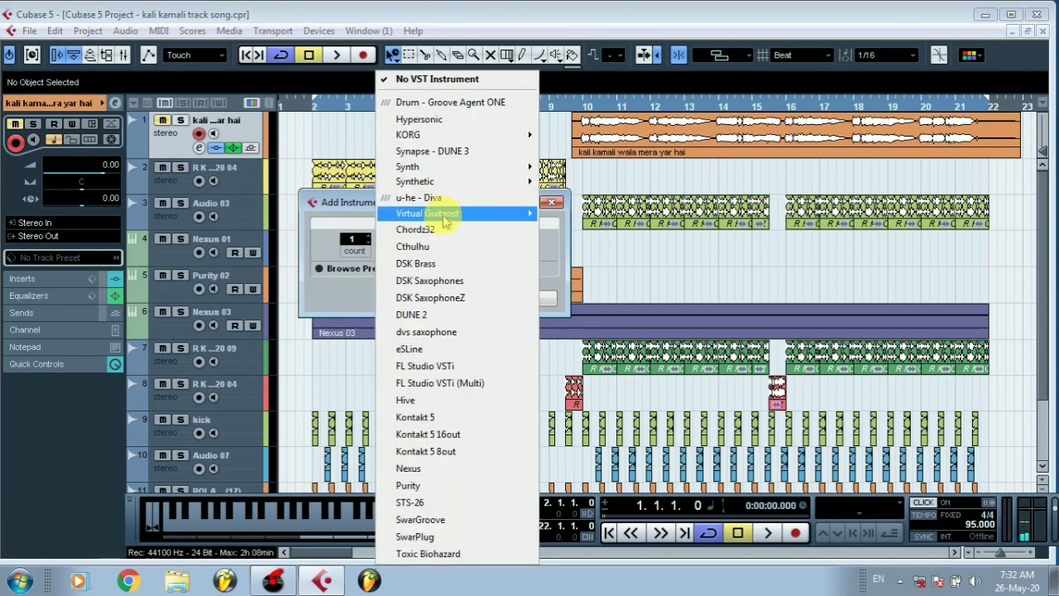
mouse_move(469, 219)
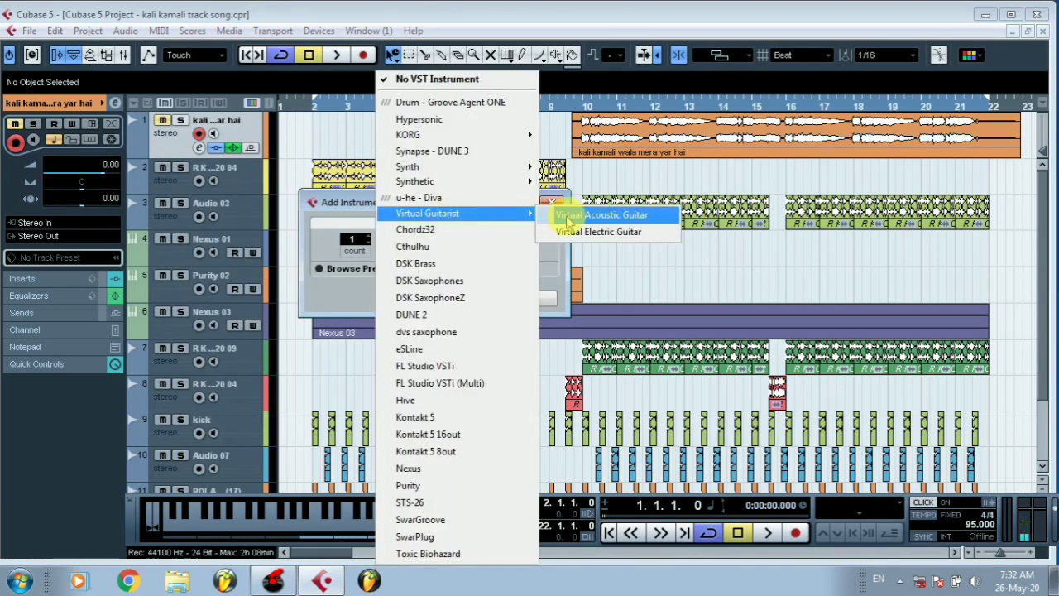
left_click(626, 216)
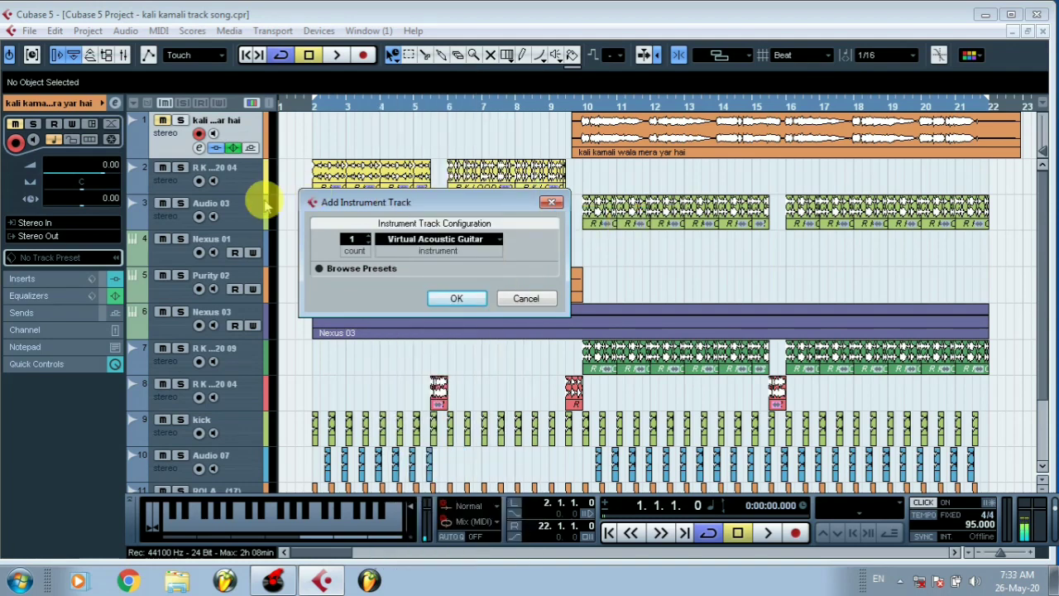
left_click(459, 300)
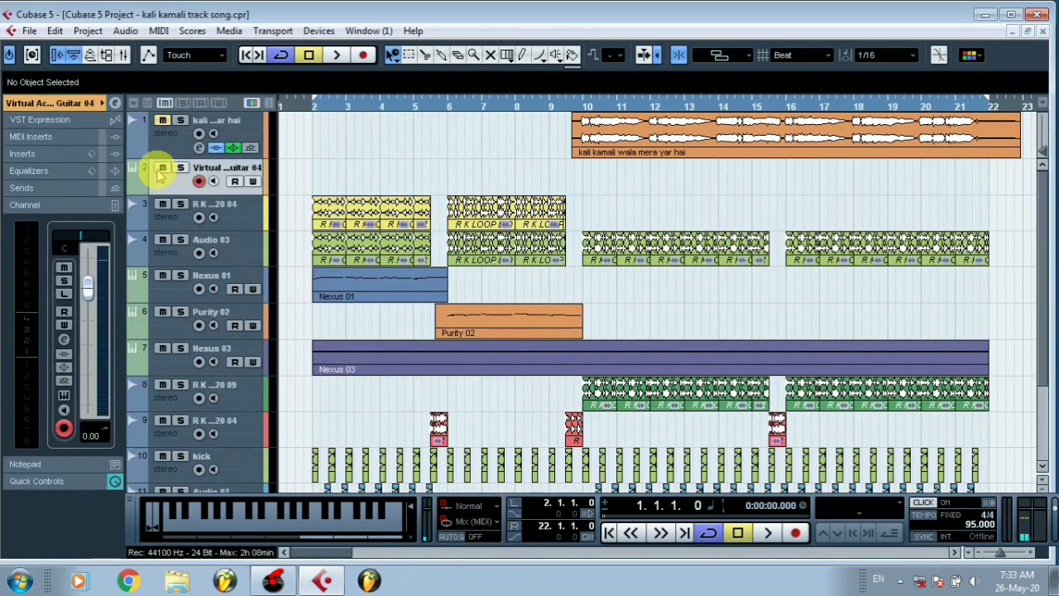
left_click_drag(165, 191, 177, 360)
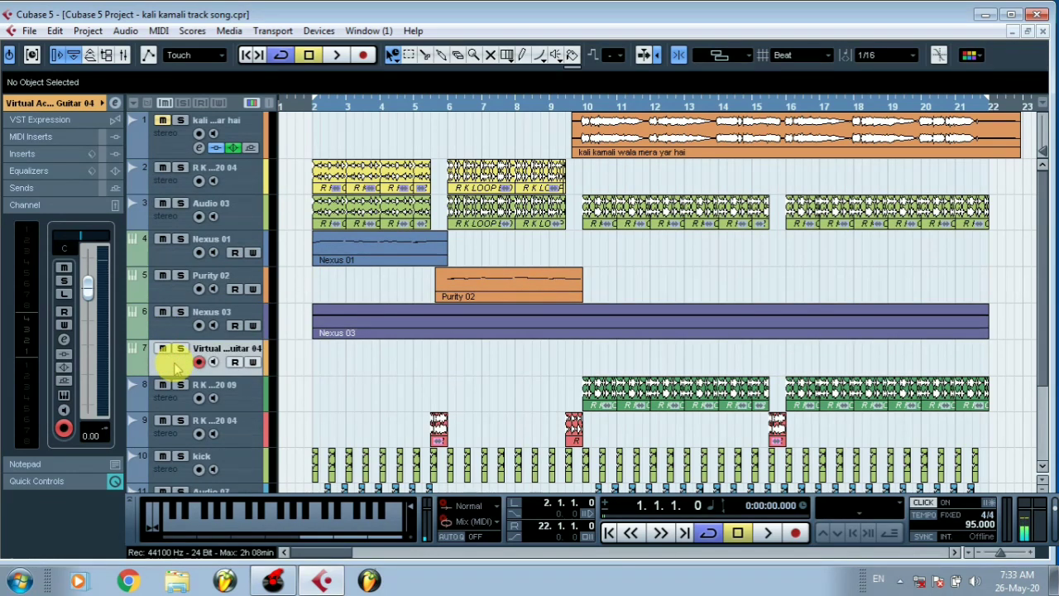
- Play the arrangement from just before bar 2 to about bar 7 to listen to the existing tracks
left_click(283, 103)
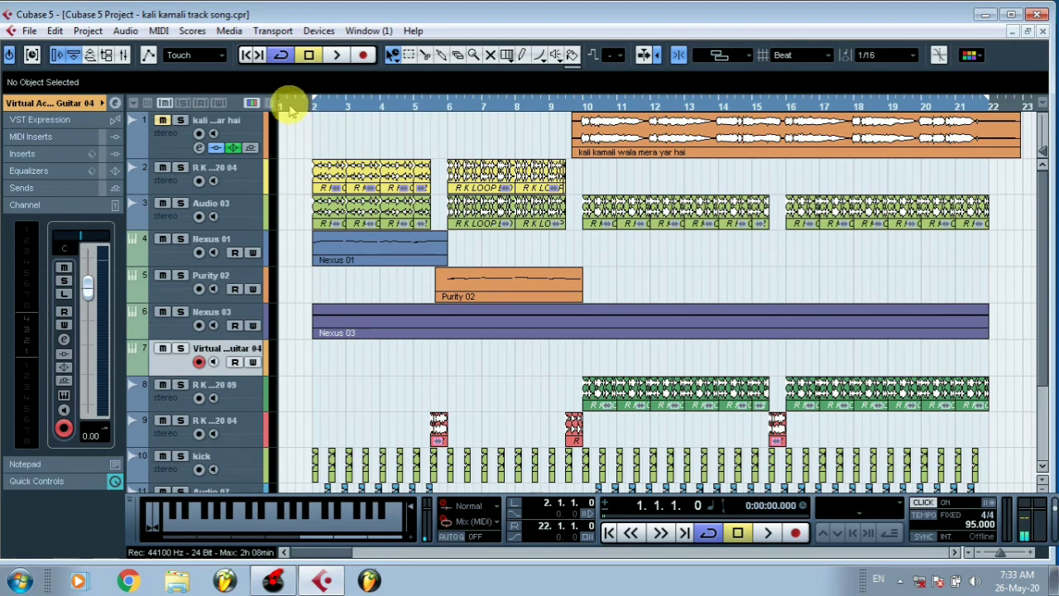
left_click_drag(273, 107, 271, 120)
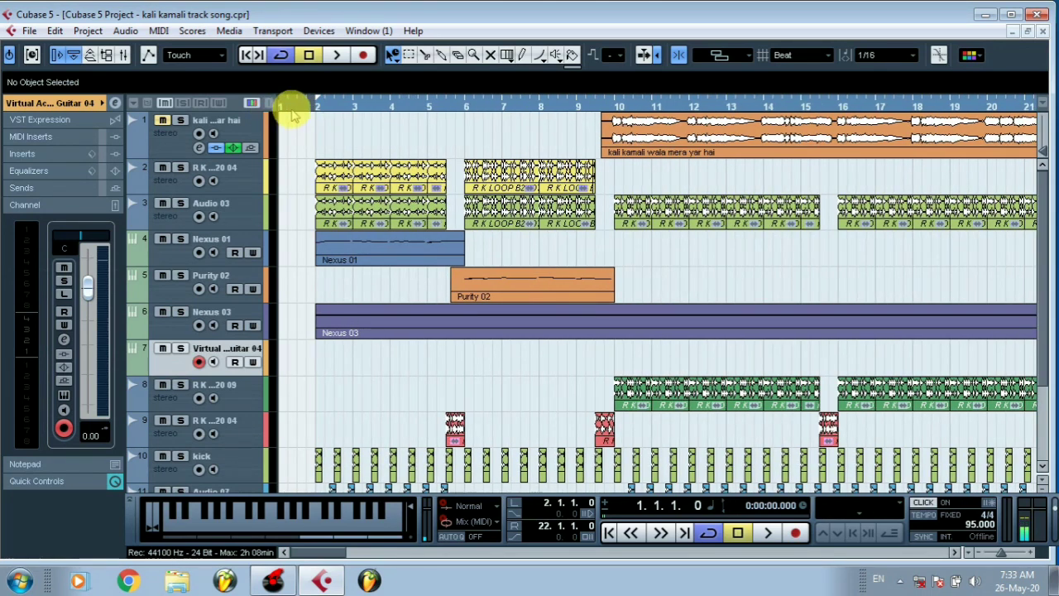
left_click(279, 100)
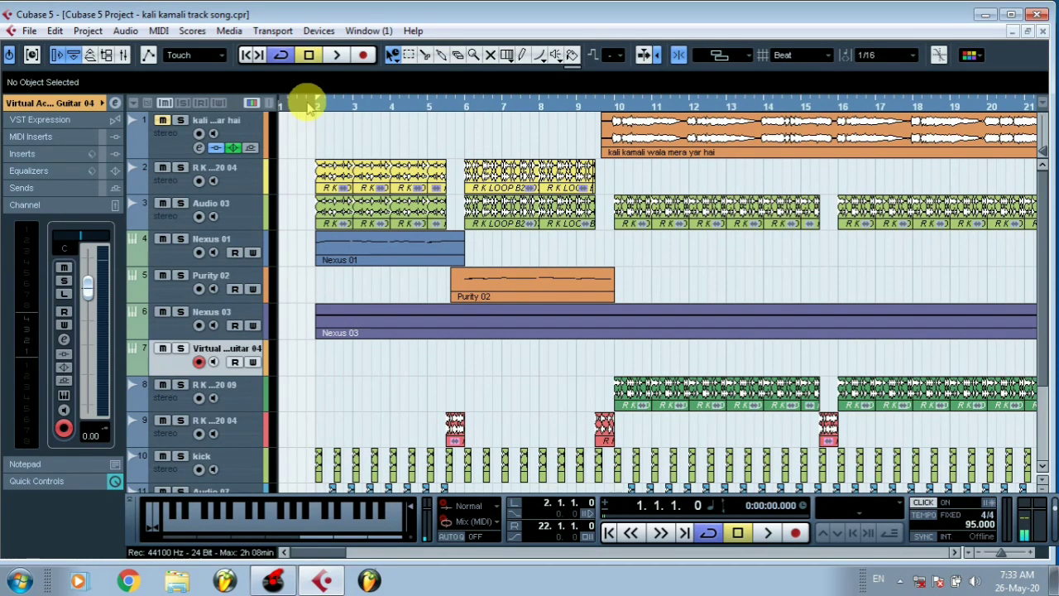
left_click(315, 106)
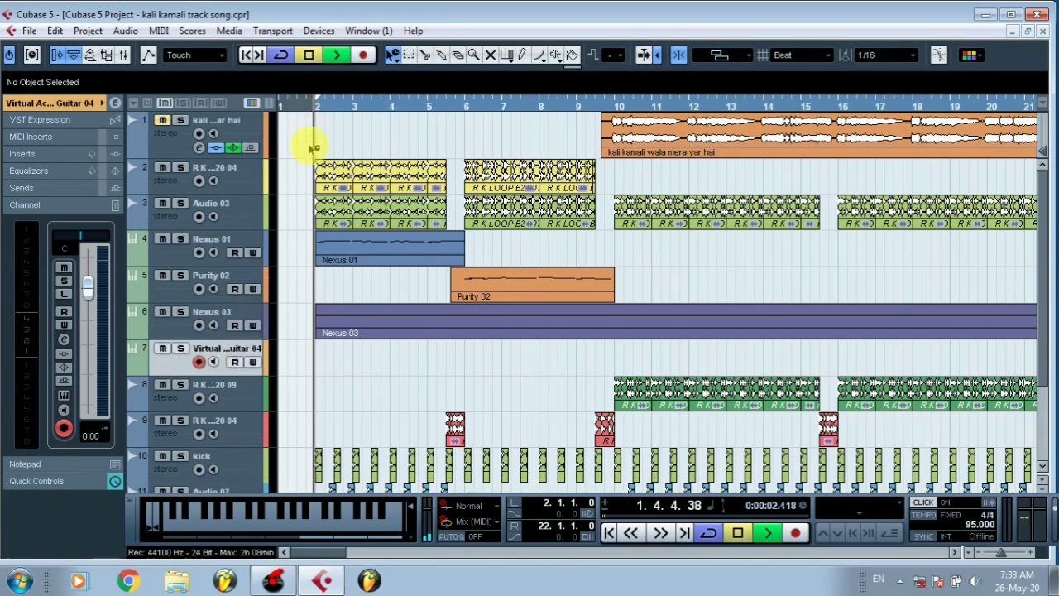
key("space")
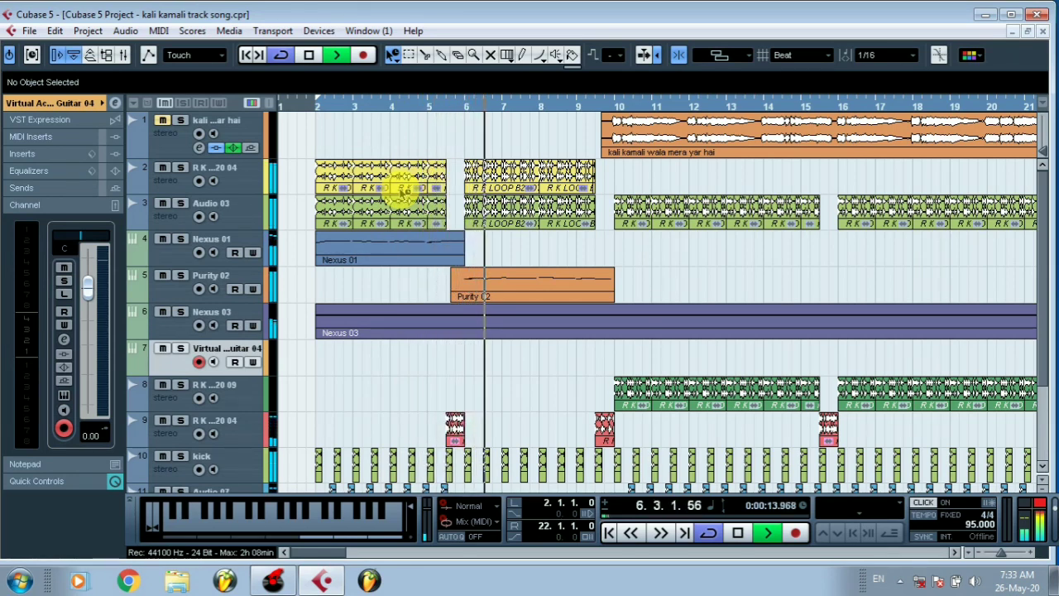
key("space")
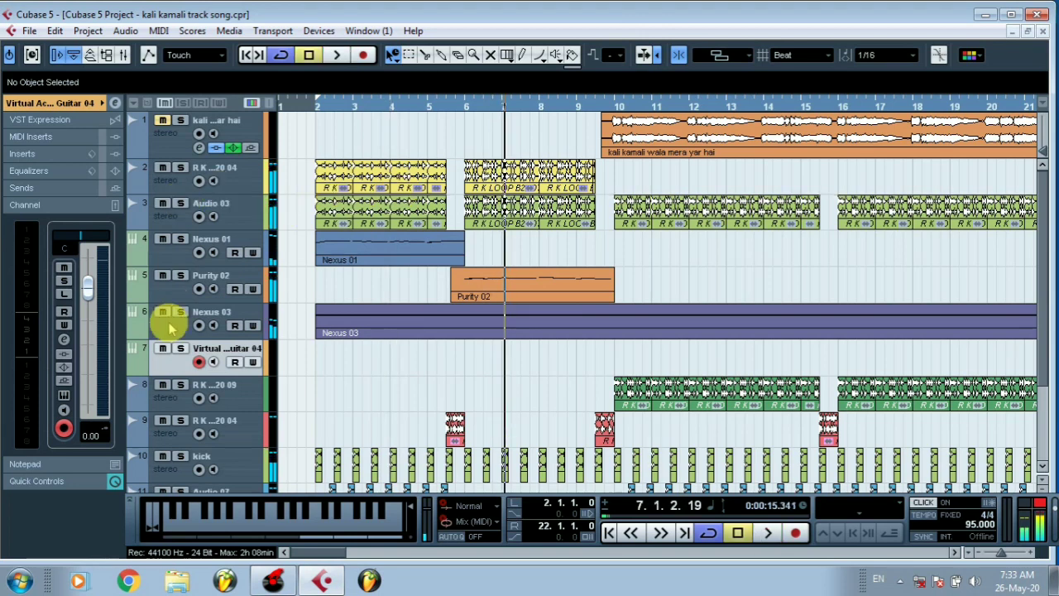
- Open the guitar track's Virtual Acoustic Guitar instrument, load the Ringaracka preset and close the instrument window
left_click(98, 103)
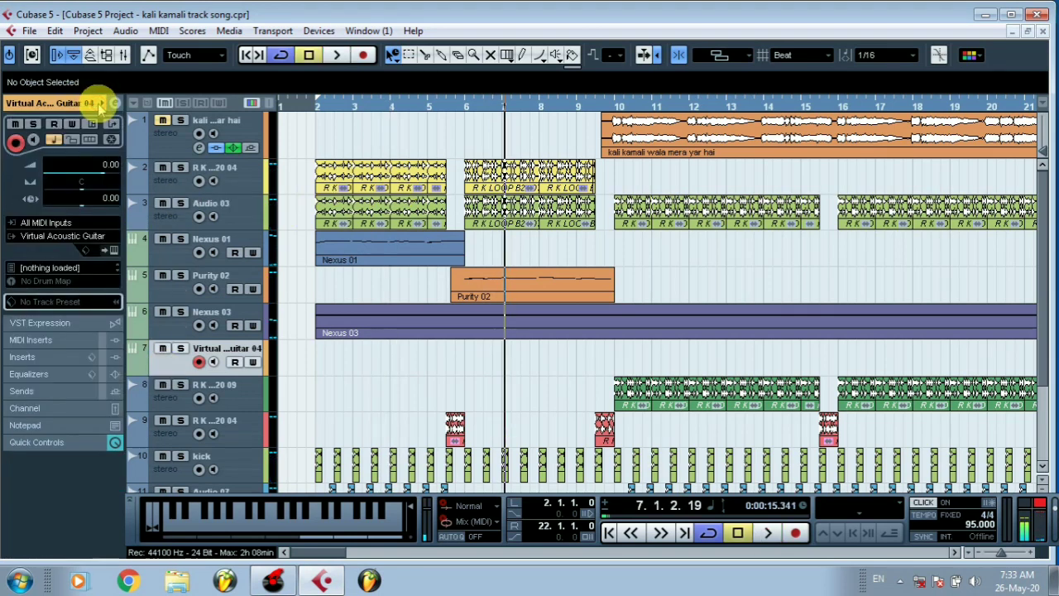
left_click(113, 251)
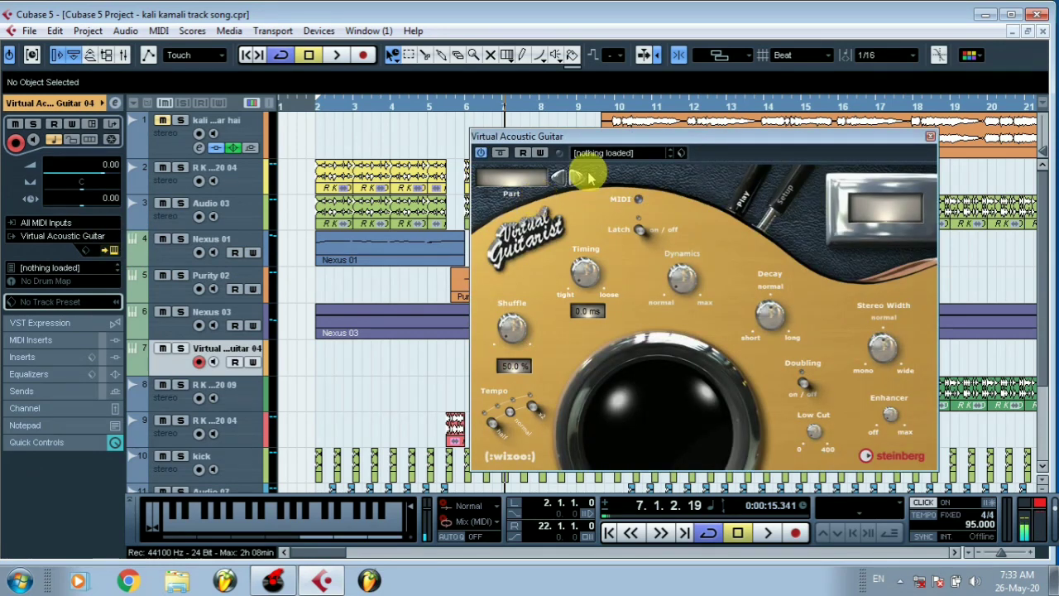
left_click_drag(660, 142, 485, 130)
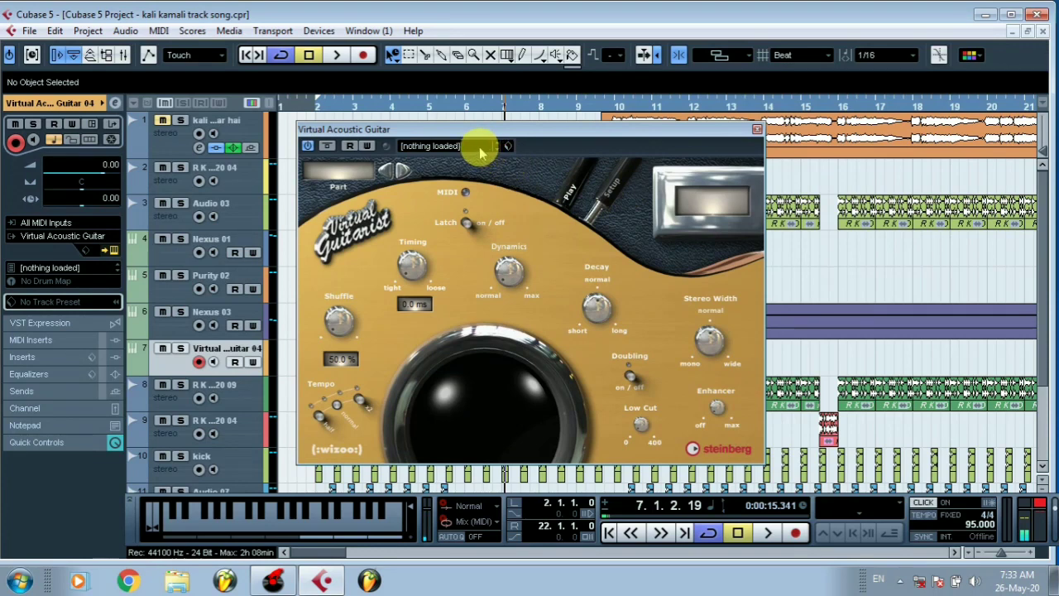
left_click(428, 147)
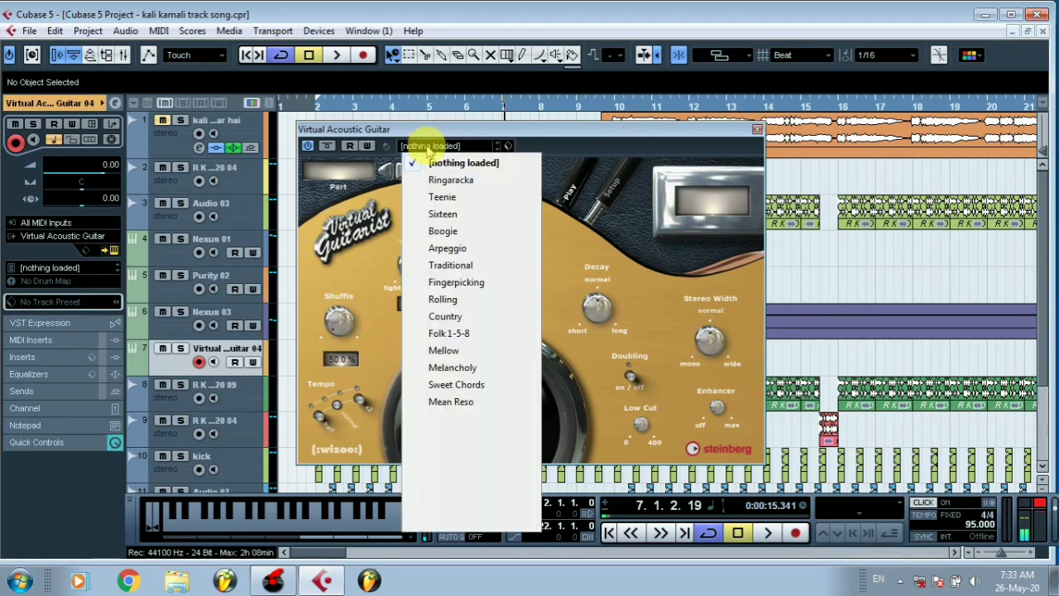
left_click(465, 181)
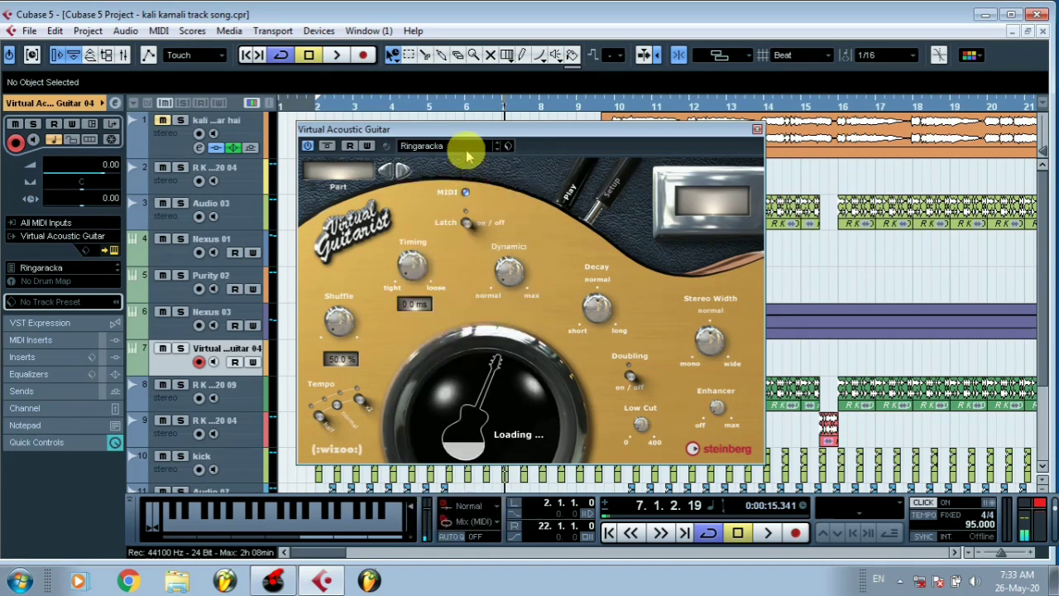
left_click(449, 367)
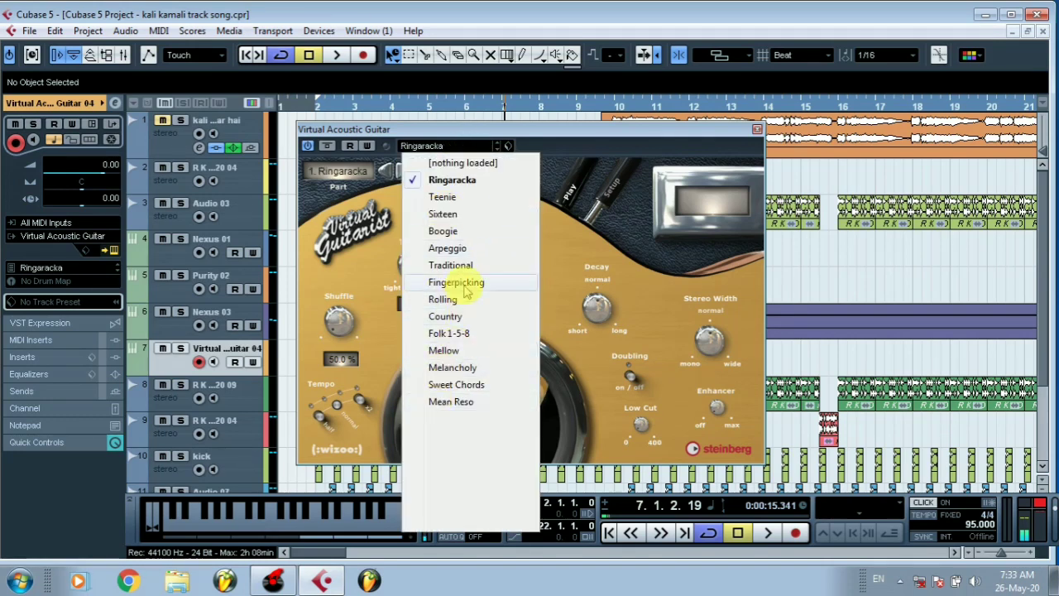
left_click(570, 140)
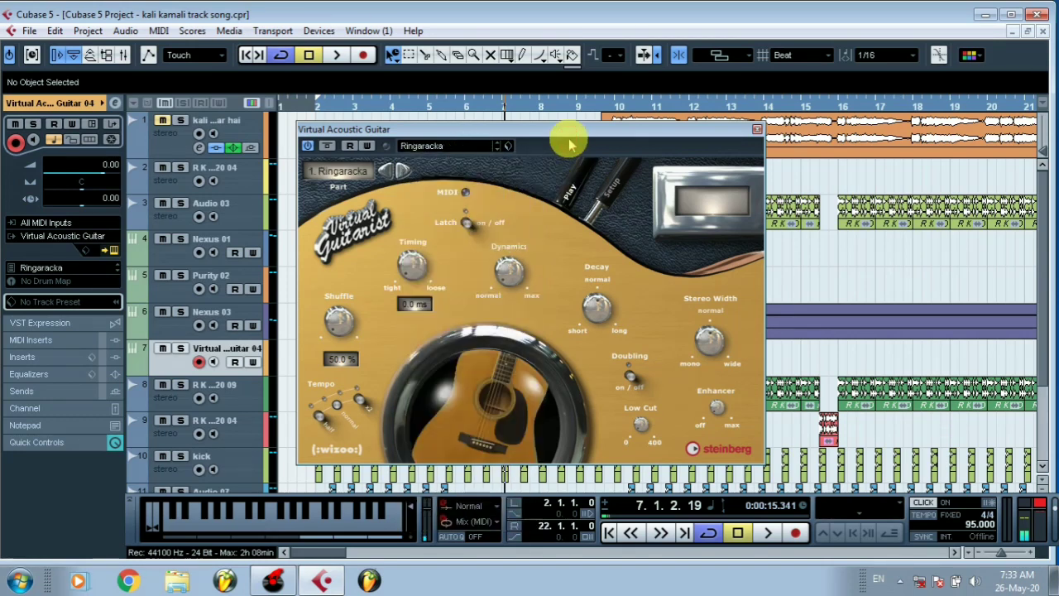
left_click(756, 132)
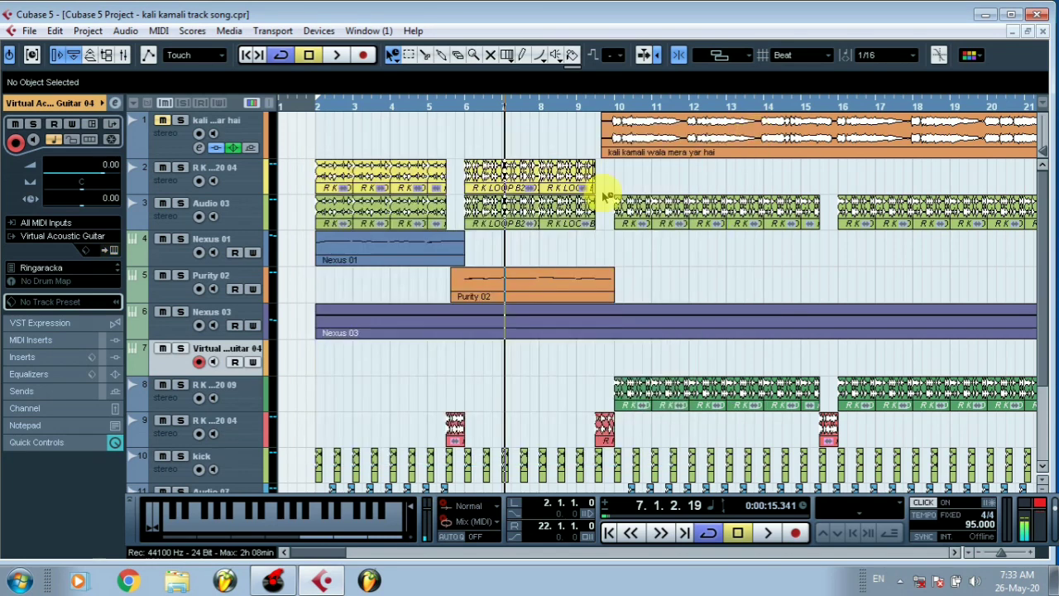
- Create a MIDI part from bar 2 to bar 22 on the guitar track and open it in the Key Editor
double_click(323, 364)
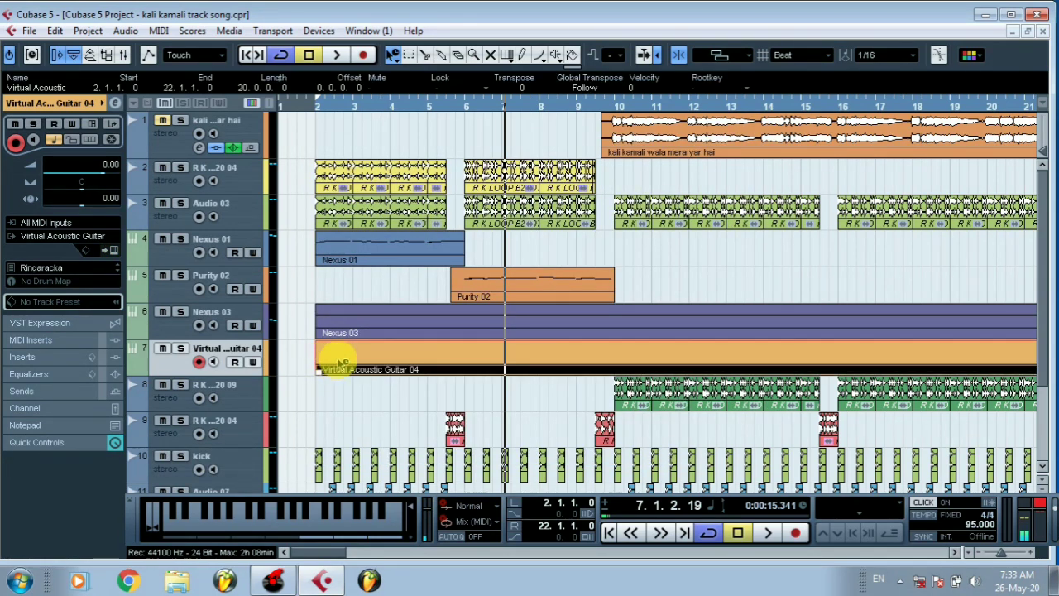
double_click(346, 358)
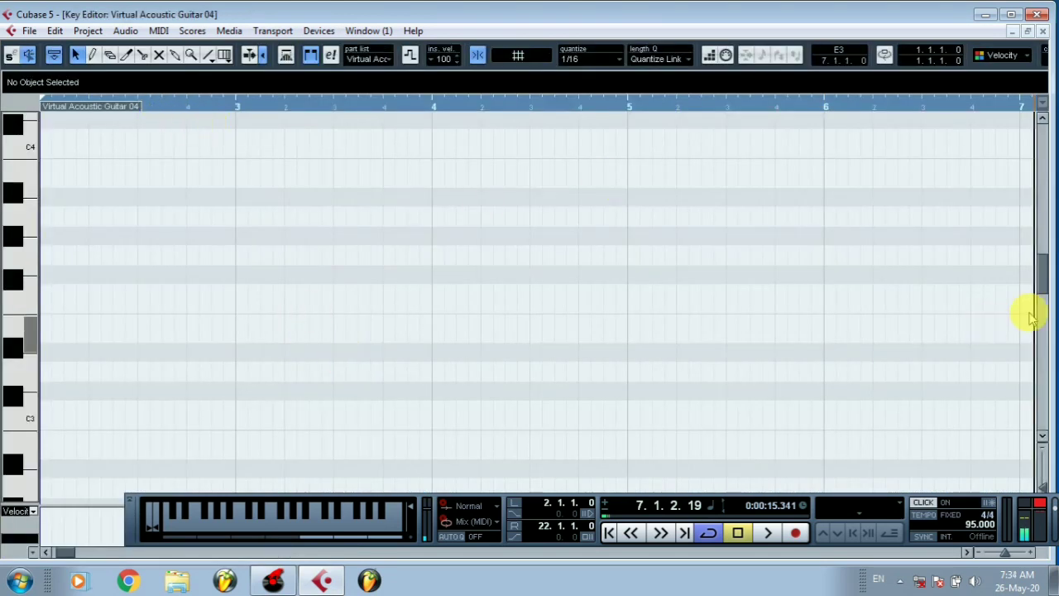
- Draw a 1/16 note on A#3 at the start of the guitar part and move it up to B3
left_click_drag(1047, 288, 1042, 265)
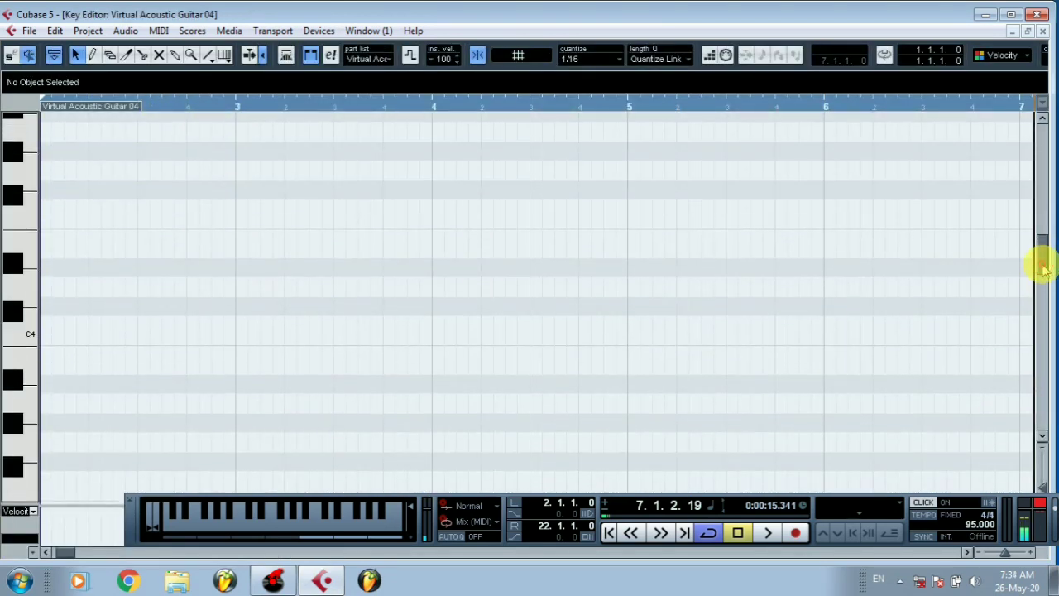
left_click(209, 55)
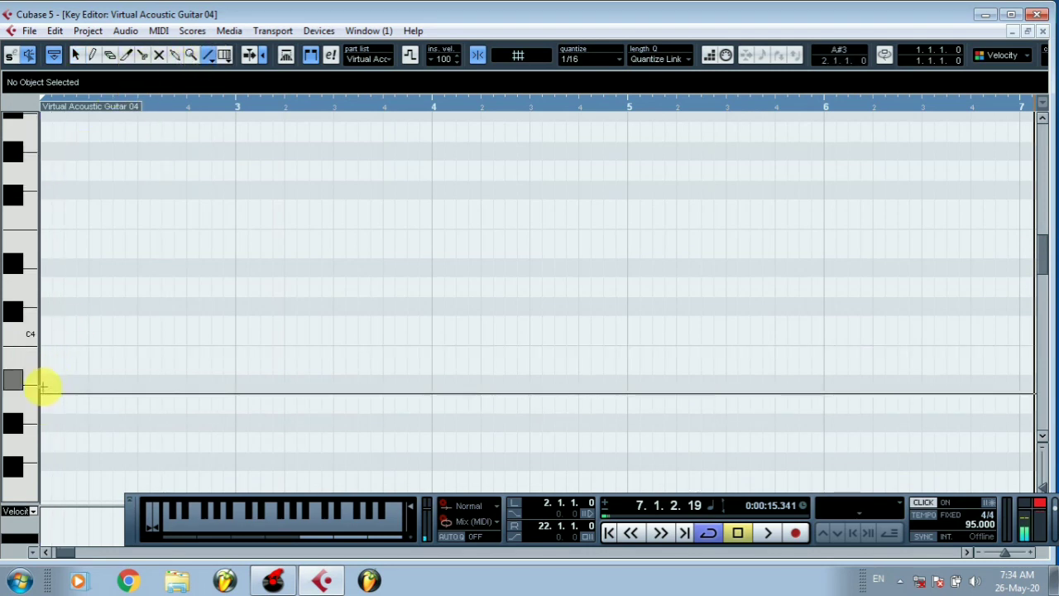
left_click_drag(146, 106, 42, 576)
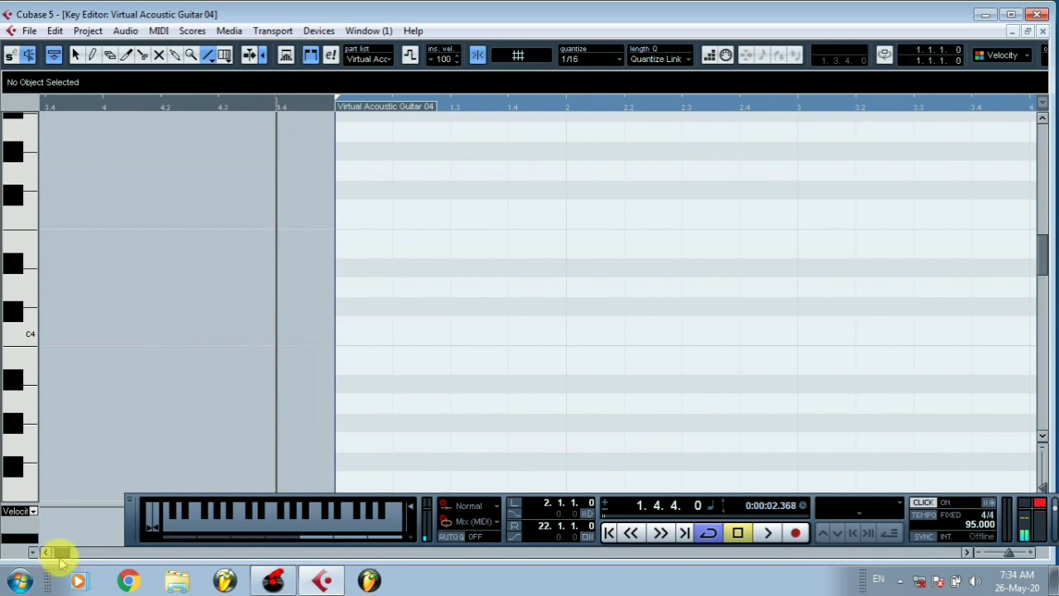
left_click(61, 554)
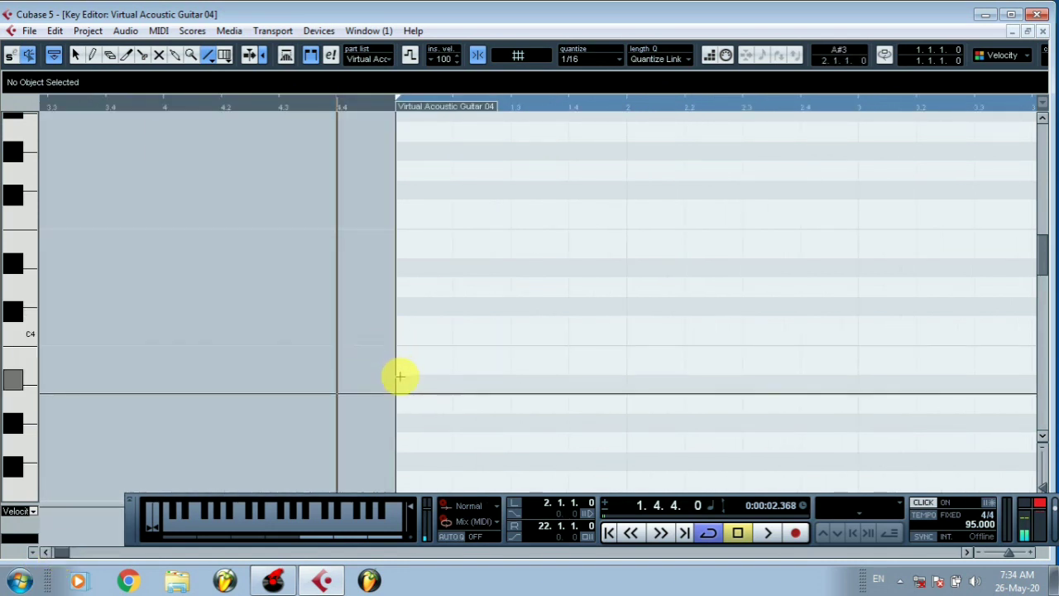
left_click(399, 384)
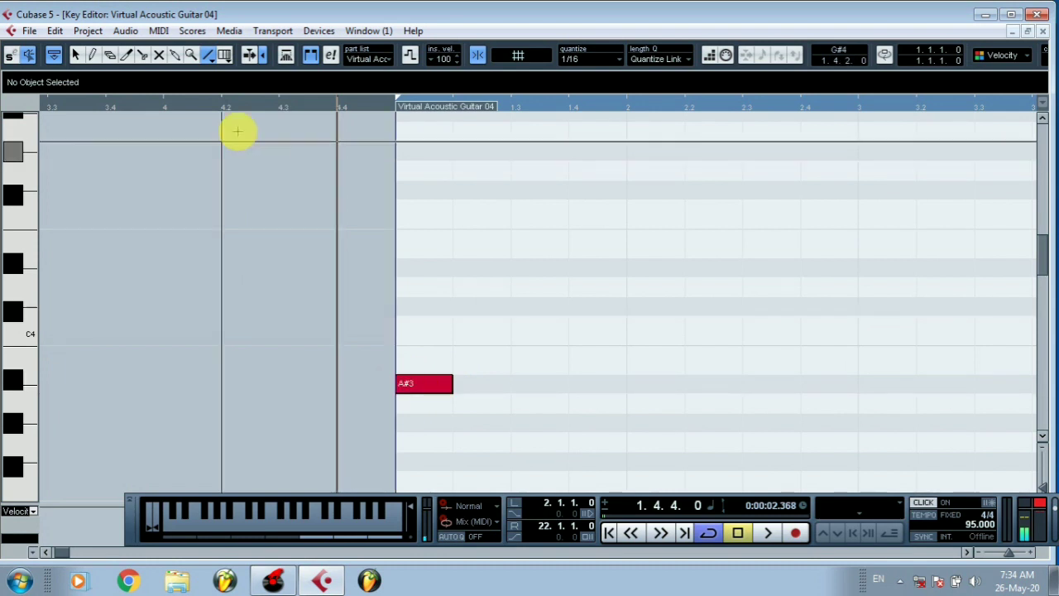
left_click(75, 55)
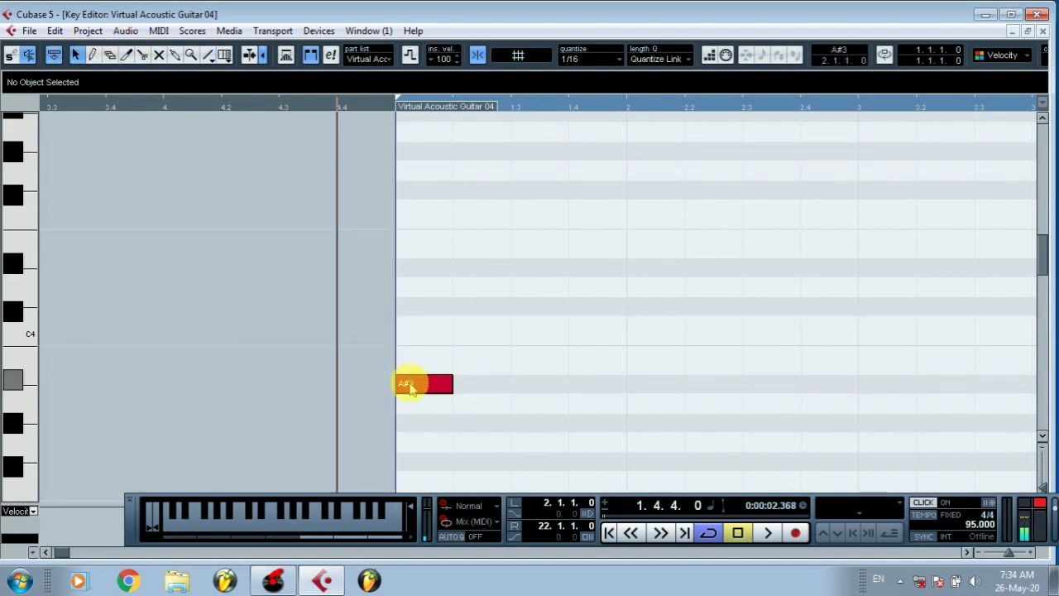
left_click_drag(409, 389, 409, 371)
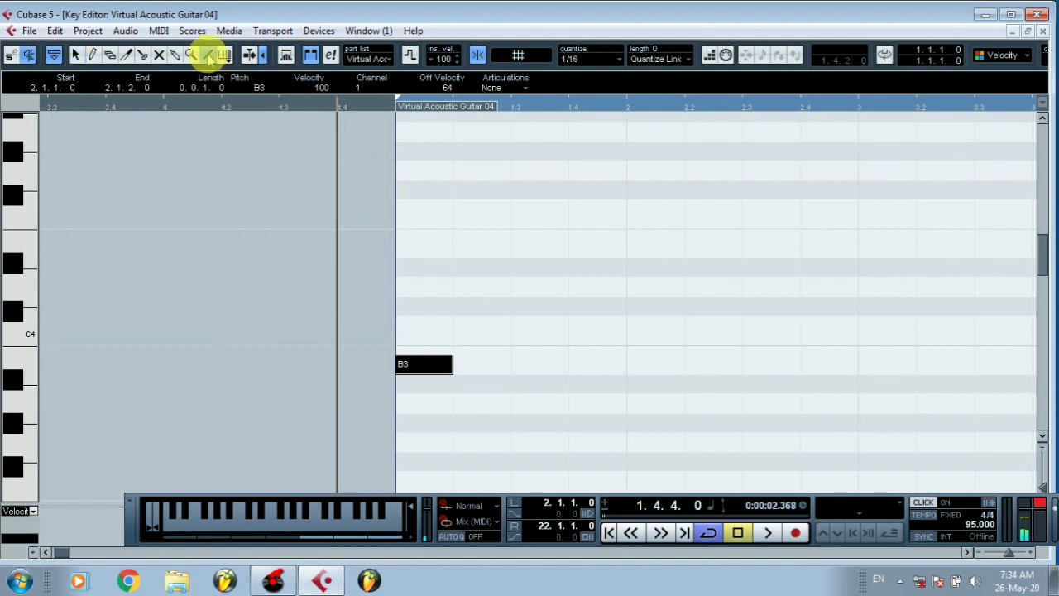
- Draw C#4 and F4 notes at the start of the part, above the B3 note
left_click(207, 55)
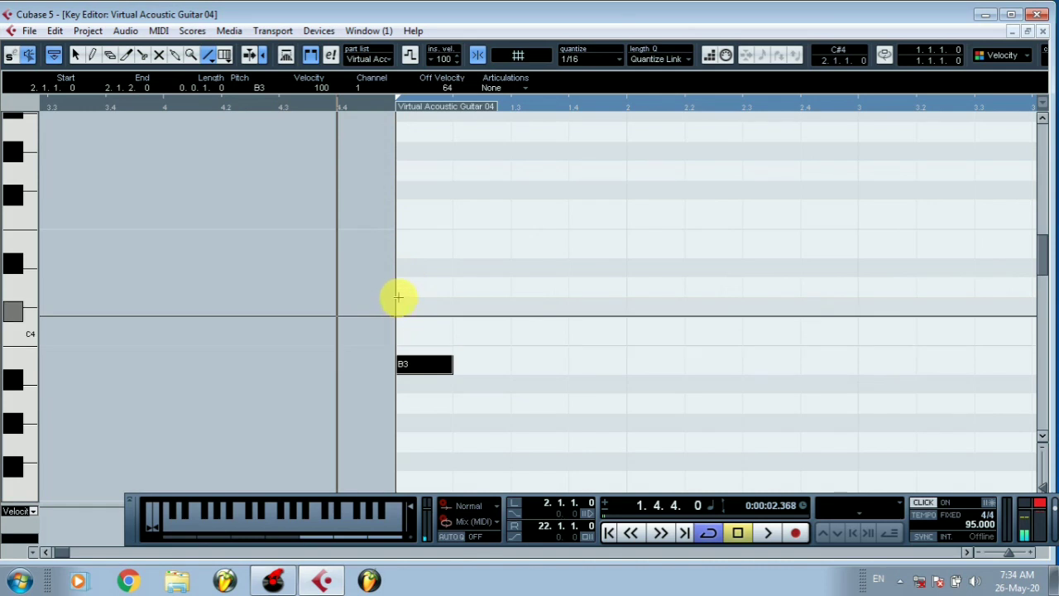
left_click(398, 300)
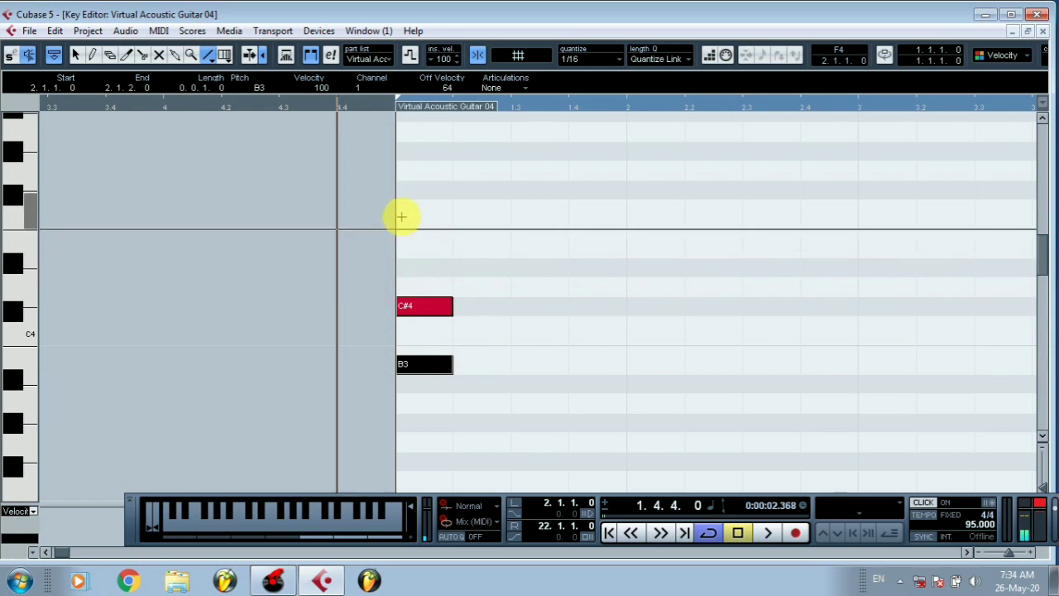
left_click(402, 217)
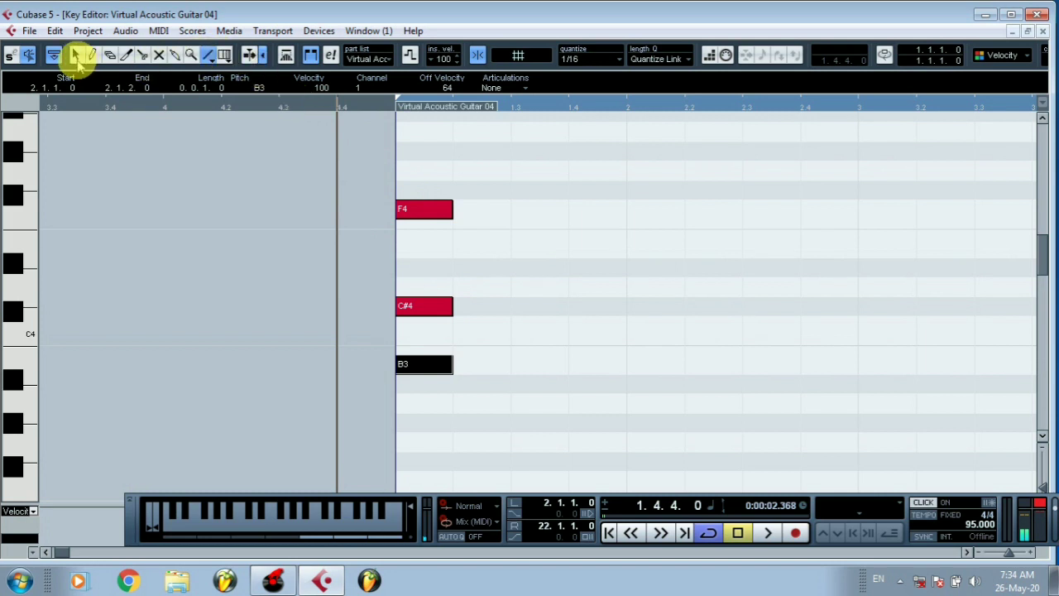
- Lengthen the B3, C#4 and F4 notes together to the end of the part at bar 22 and close the Key Editor
left_click(75, 54)
left_click_drag(465, 187, 421, 395)
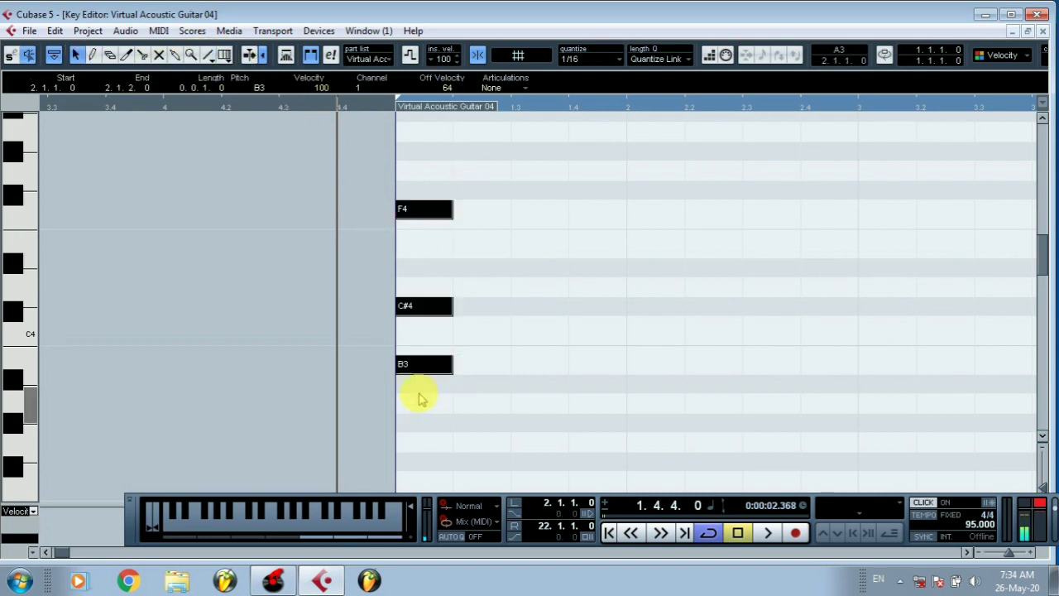
left_click_drag(354, 103, 332, 69)
left_click_drag(290, 219, 1045, 199)
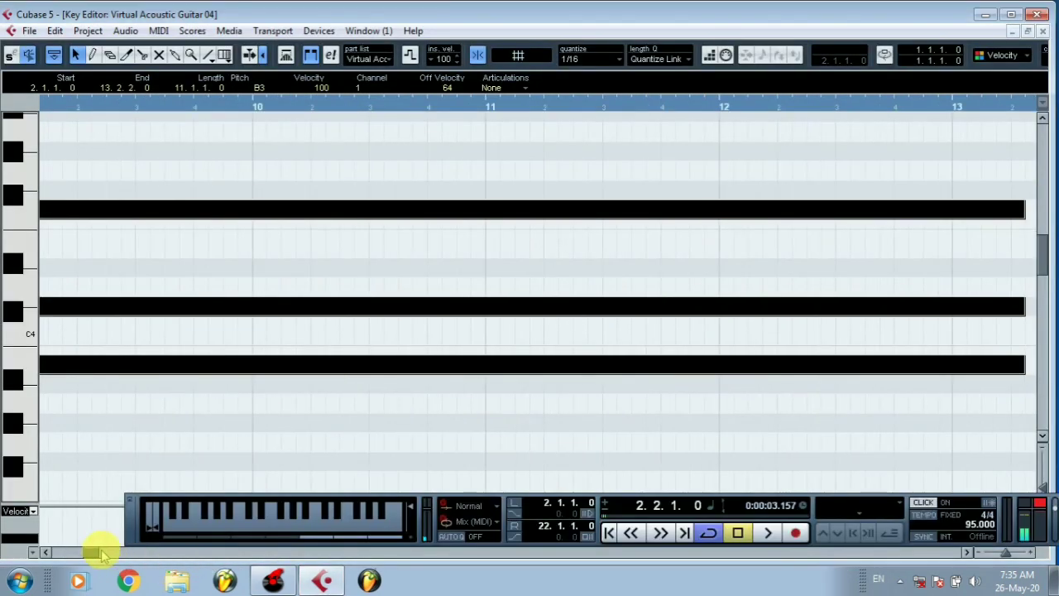
left_click_drag(99, 552, 110, 555)
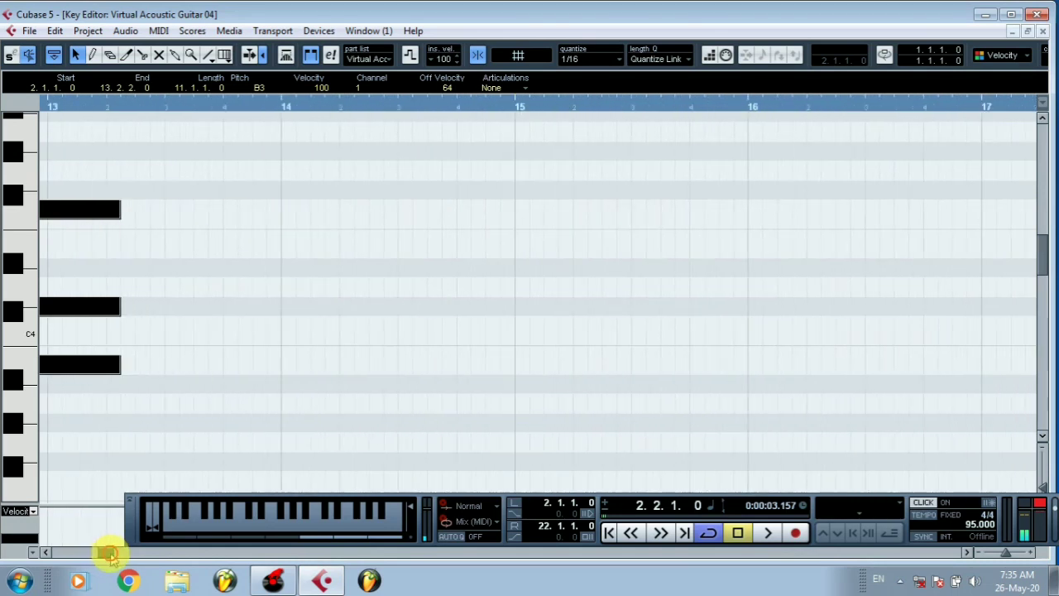
left_click_drag(70, 116, 74, 47)
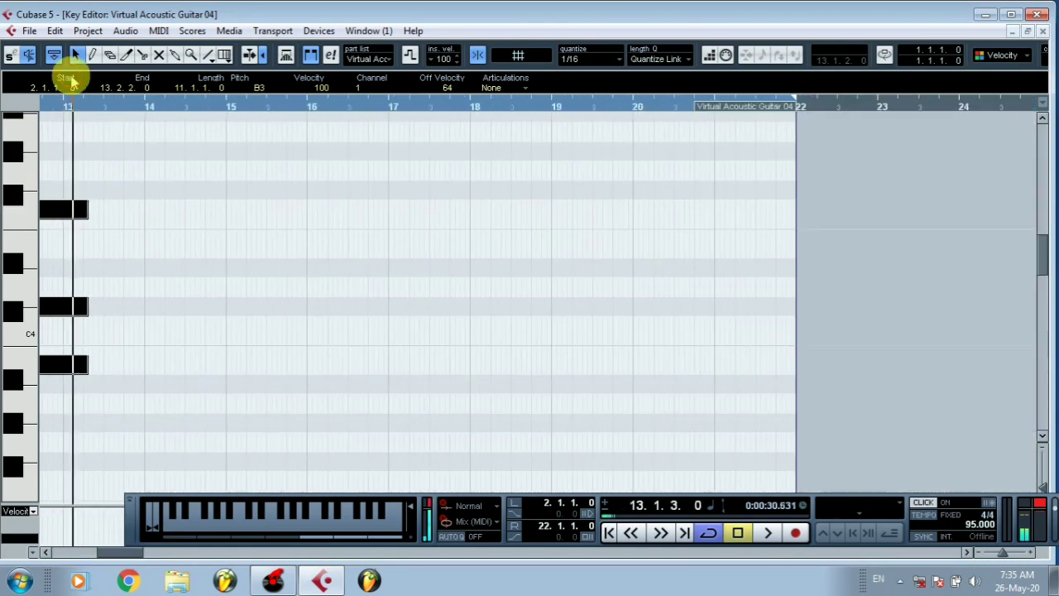
left_click_drag(88, 214, 794, 267)
left_click(1042, 31)
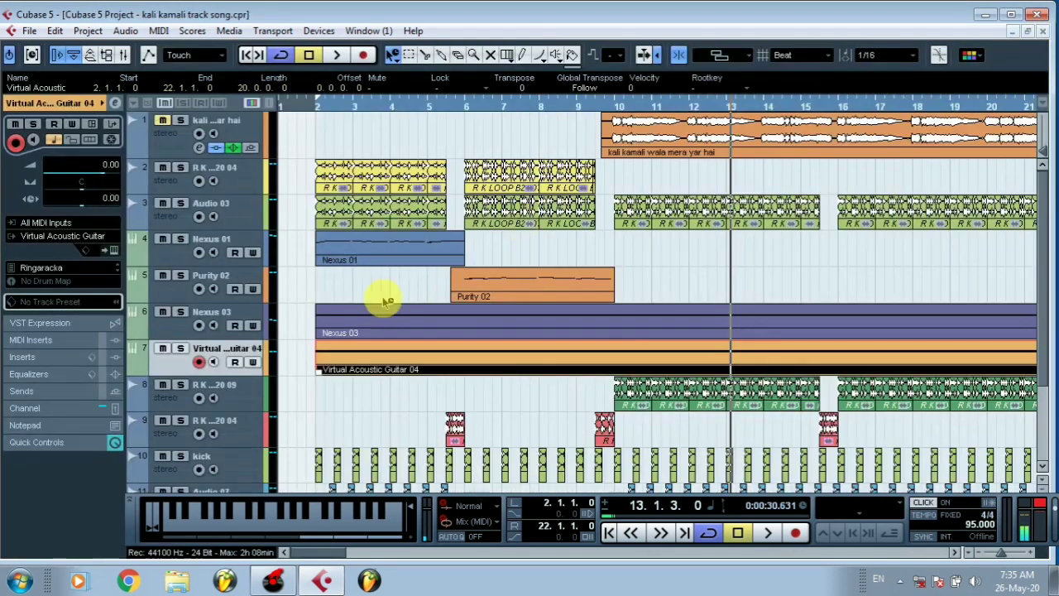
- Reopen the guitar part in the Key Editor to check the lengthened chord notes, and close it again
double_click(385, 356)
left_click_drag(157, 106, 6, 96)
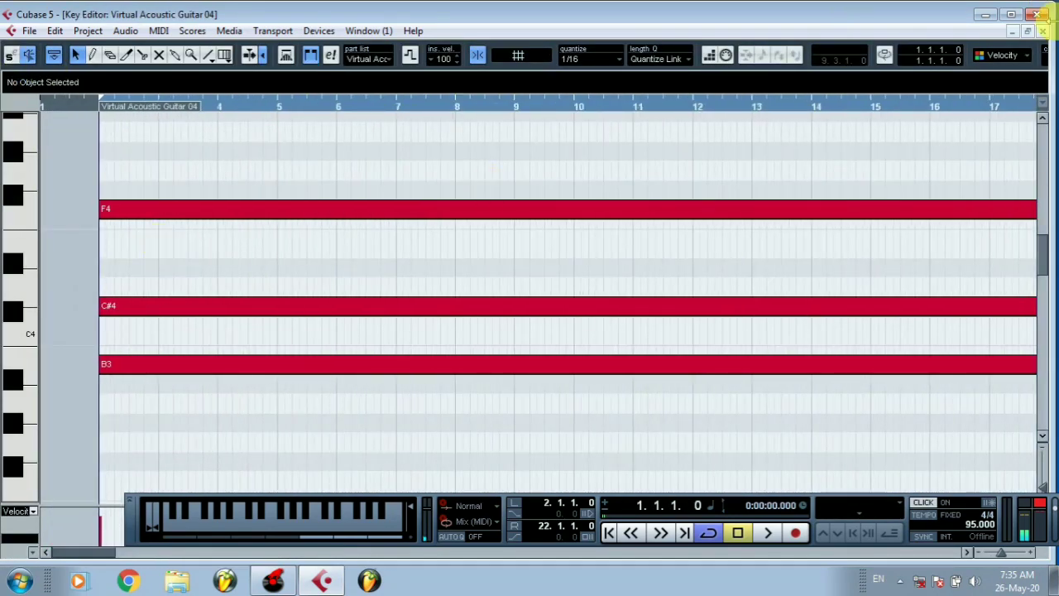
left_click(1042, 31)
- Open the Virtual Acoustic Guitar instrument, move its window clear of the start of the arrangement, and solo the guitar track
left_click(113, 249)
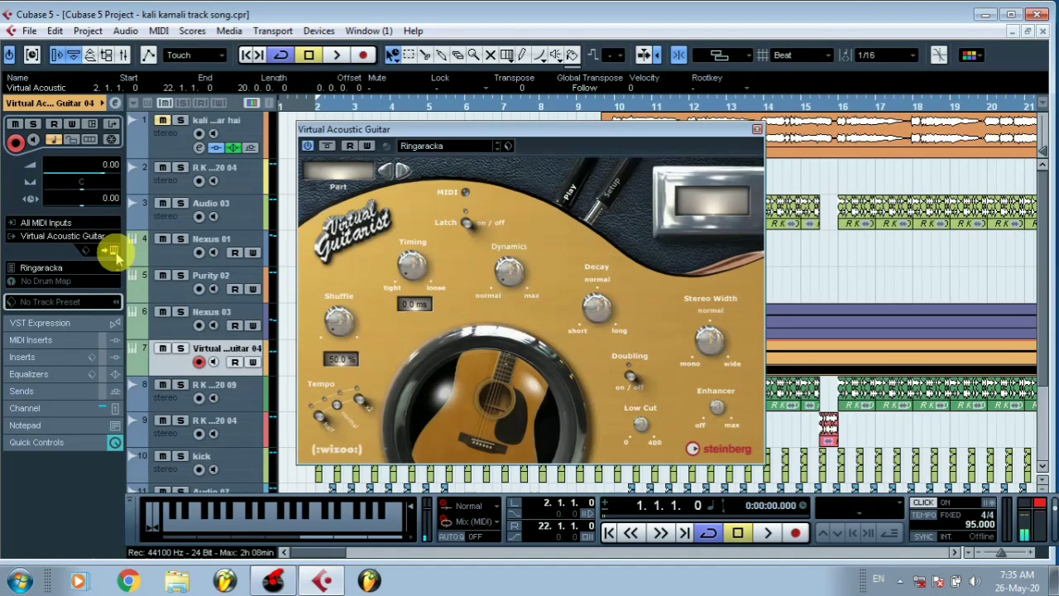
left_click_drag(484, 141, 714, 144)
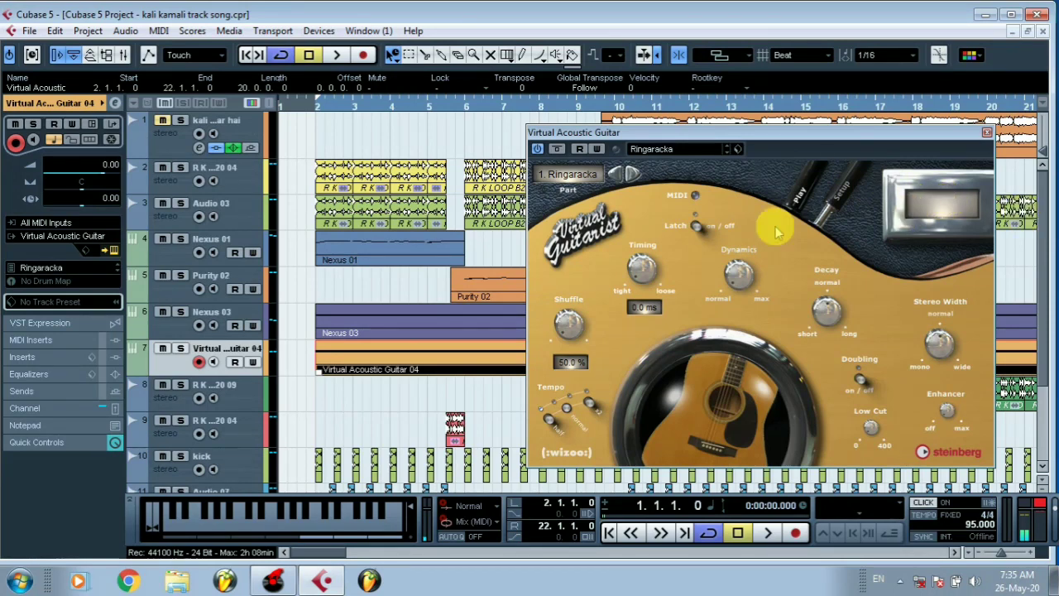
left_click(179, 349)
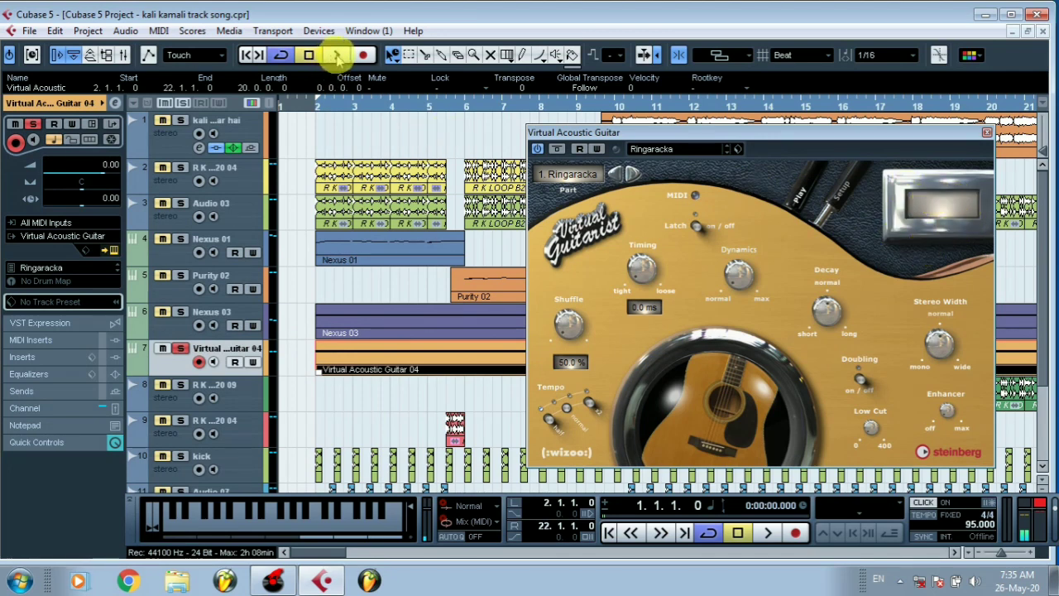
- Play back the soloed guitar part, turn off the metronome click and stop playback
left_click(338, 56)
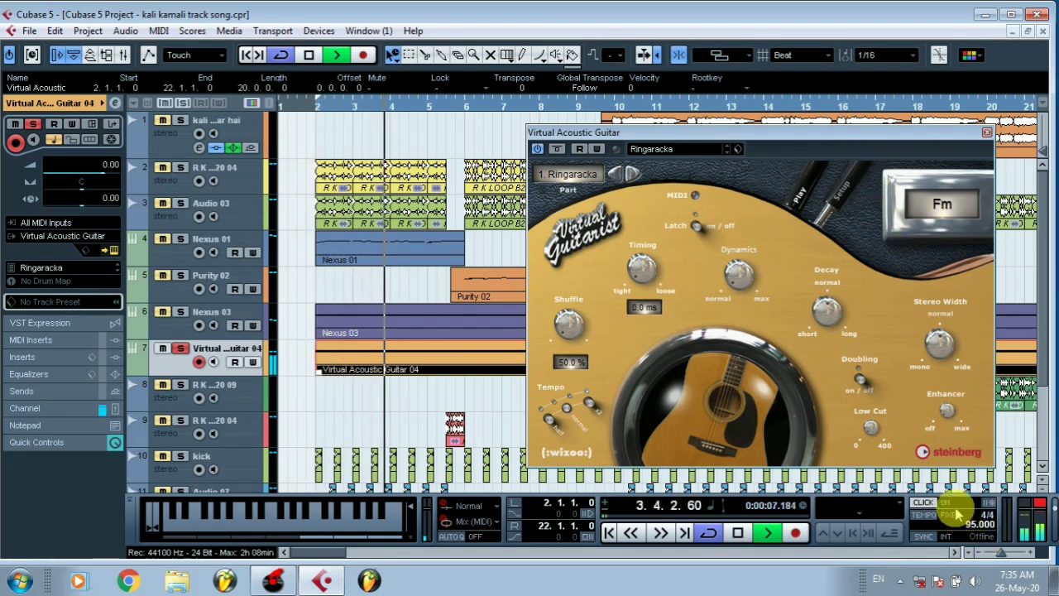
left_click(946, 502)
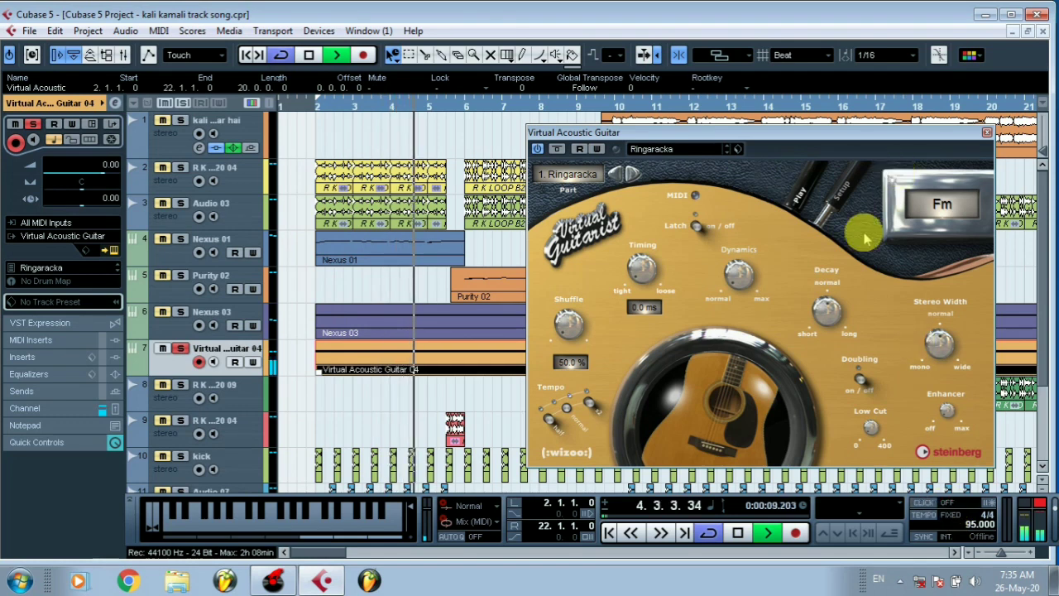
key("space")
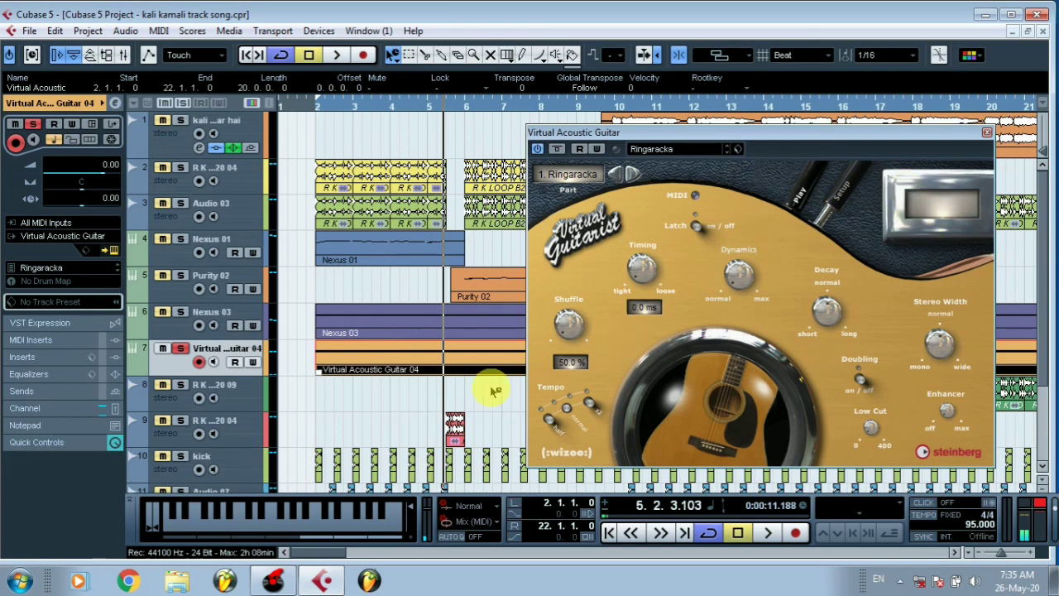
- Open the guitar part in the Key Editor, raise the C#4 note to D4 and audition the chord from the part's start
double_click(345, 361)
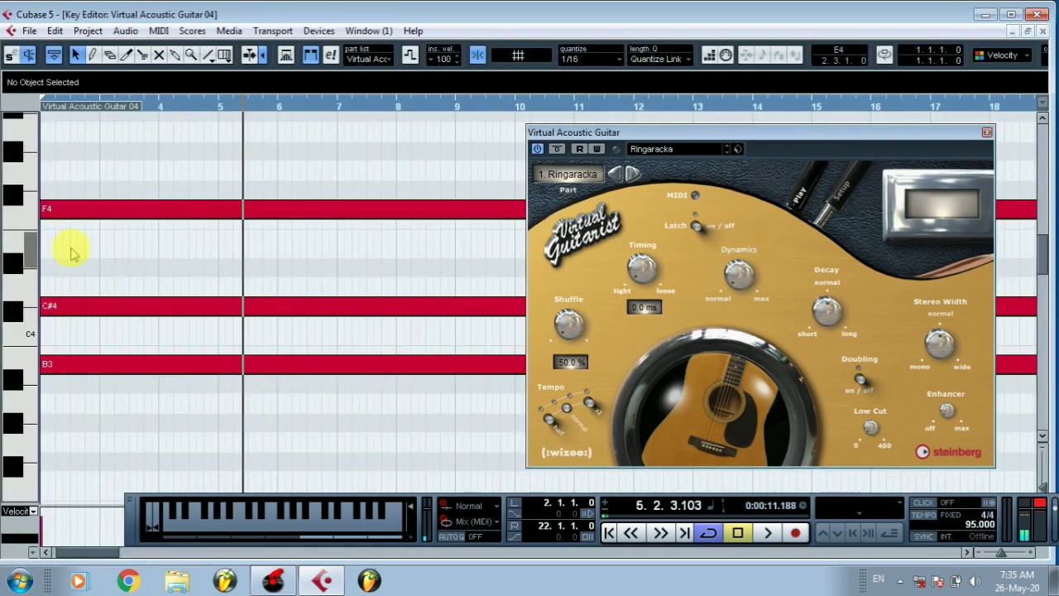
left_click_drag(49, 310, 108, 286)
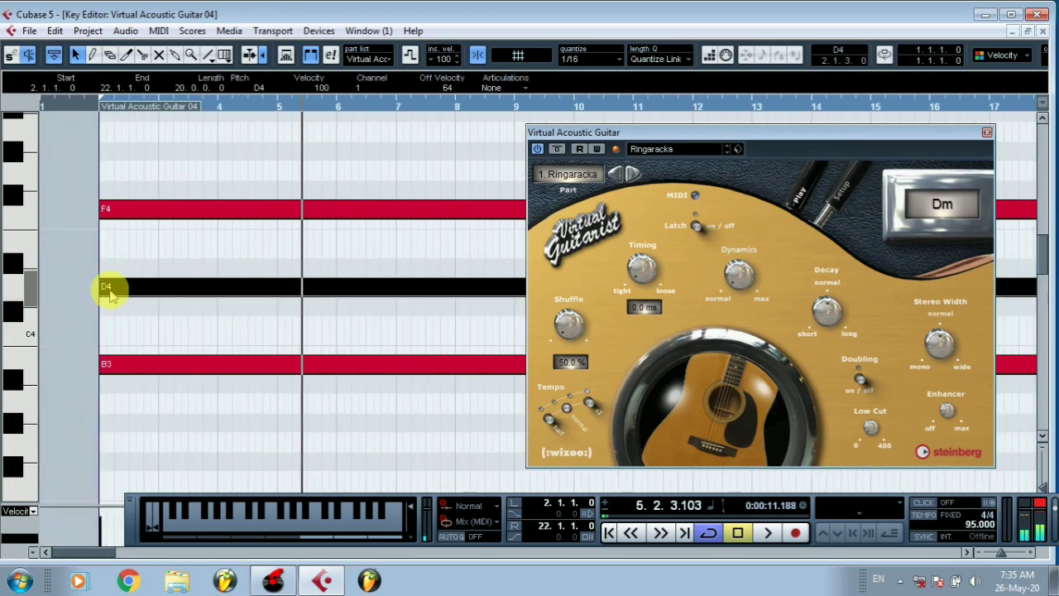
left_click(95, 106)
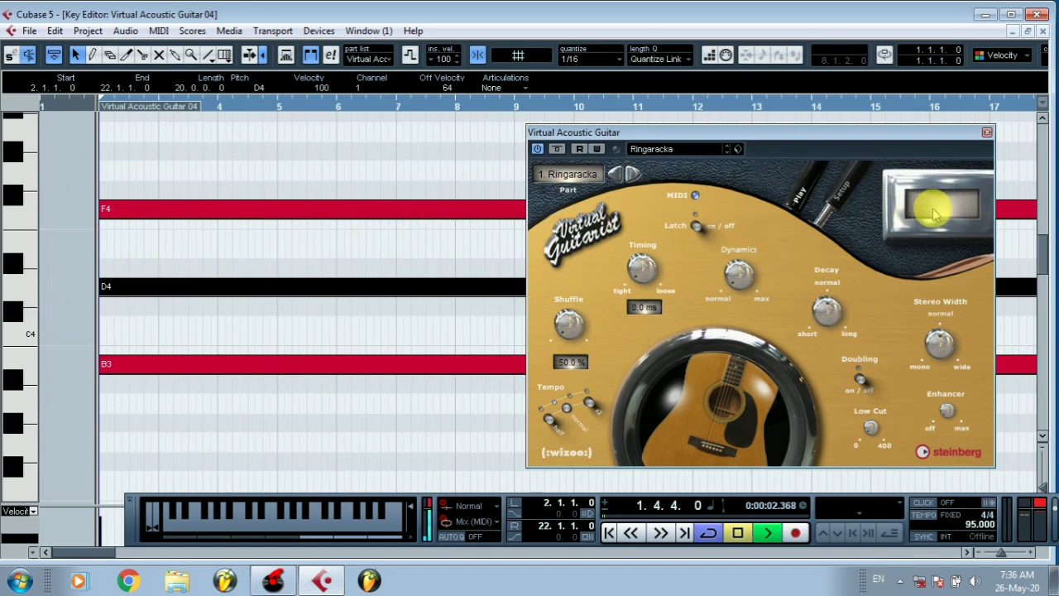
key("space")
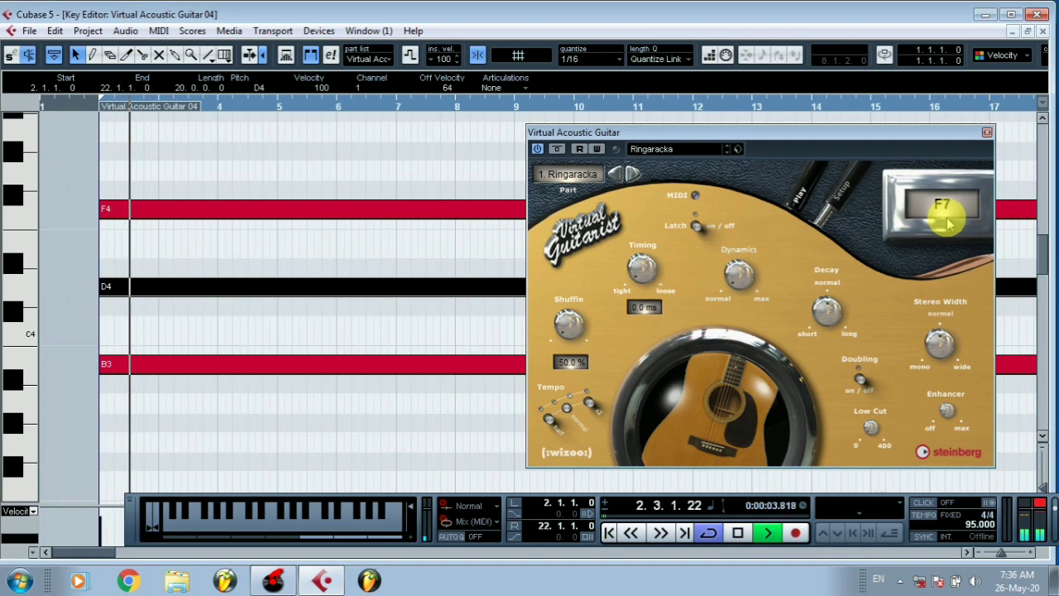
key("space")
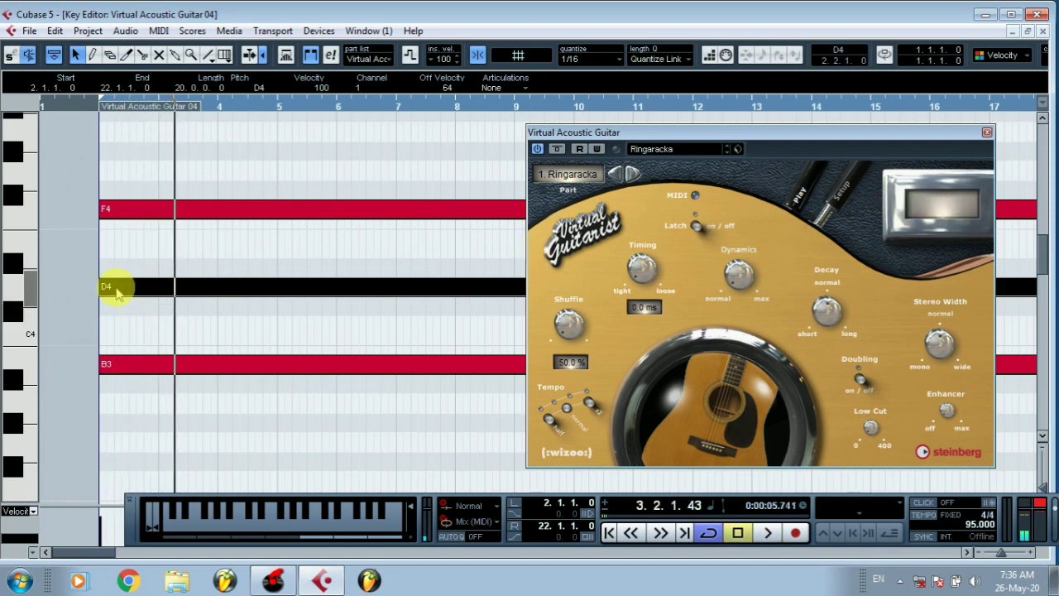
- Lower the D4 note back to C#4 and audition the chord from just before the part's start
left_click_drag(110, 288, 117, 309)
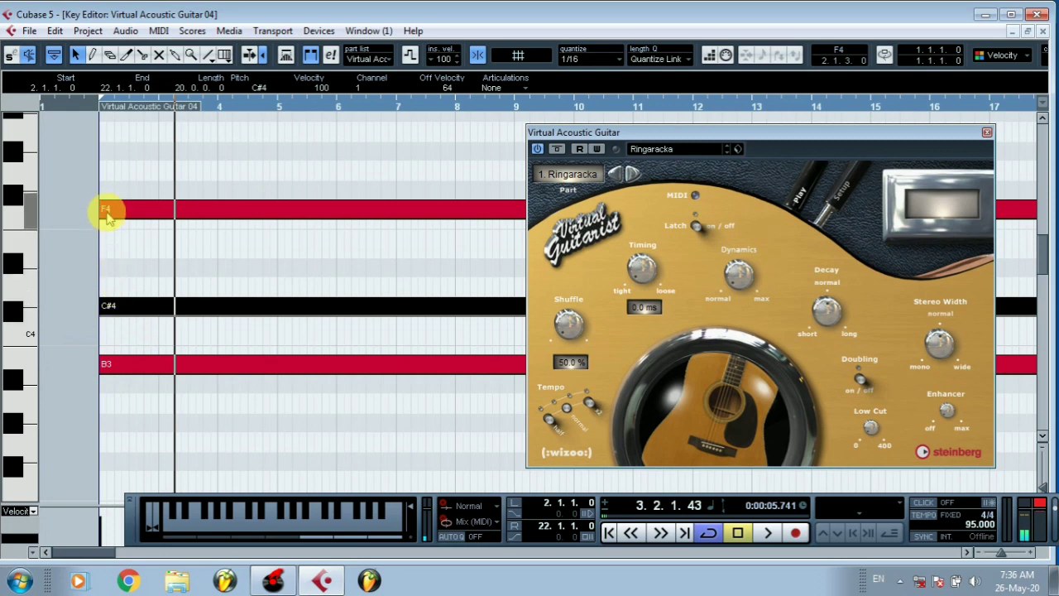
left_click_drag(93, 107, 91, 119)
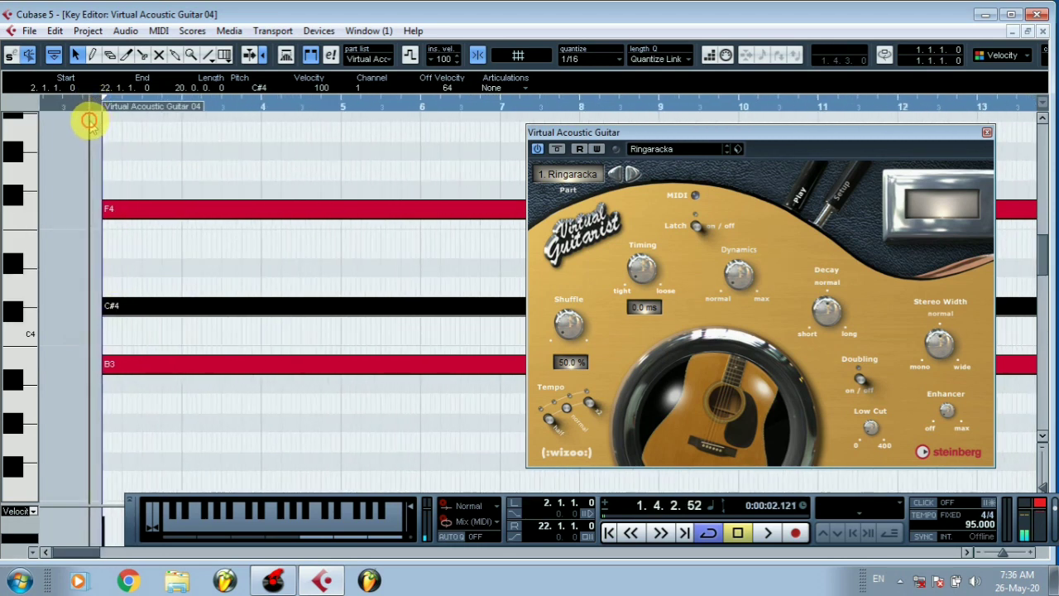
key("space")
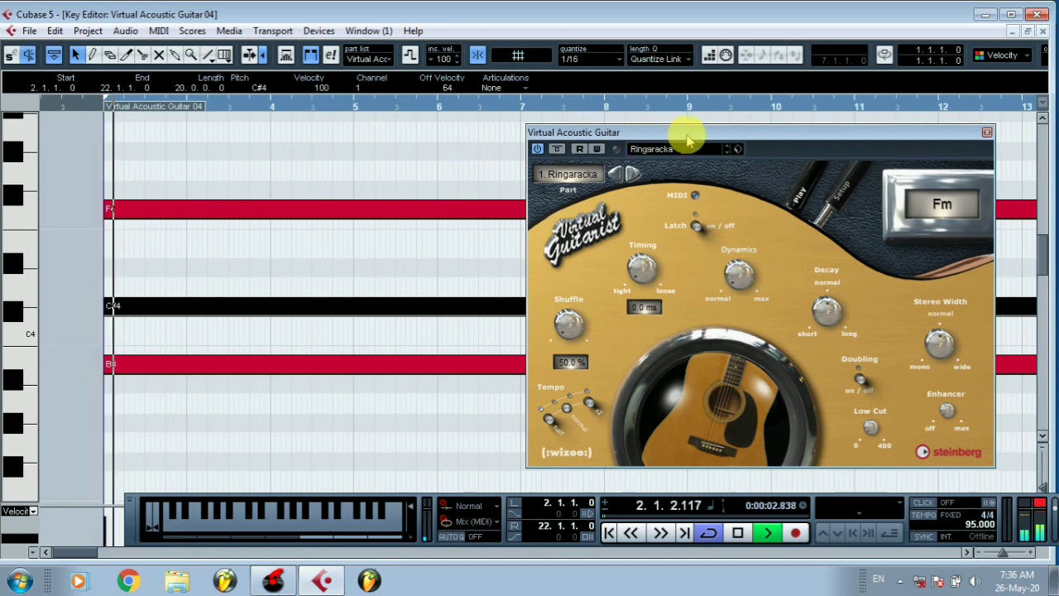
key("space")
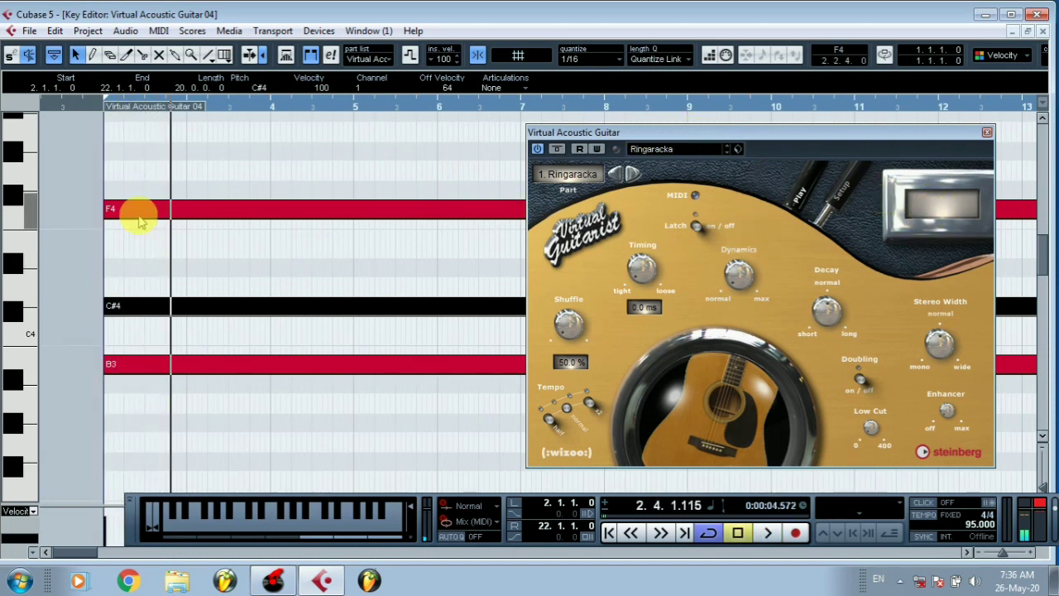
- Raise the F4 note to F#4 without enlarging the part, and audition the chord from the start
mouse_move(128, 218)
left_mouse_down()
mouse_move(130, 231)
mouse_move(124, 196)
mouse_move(126, 205)
left_mouse_up()
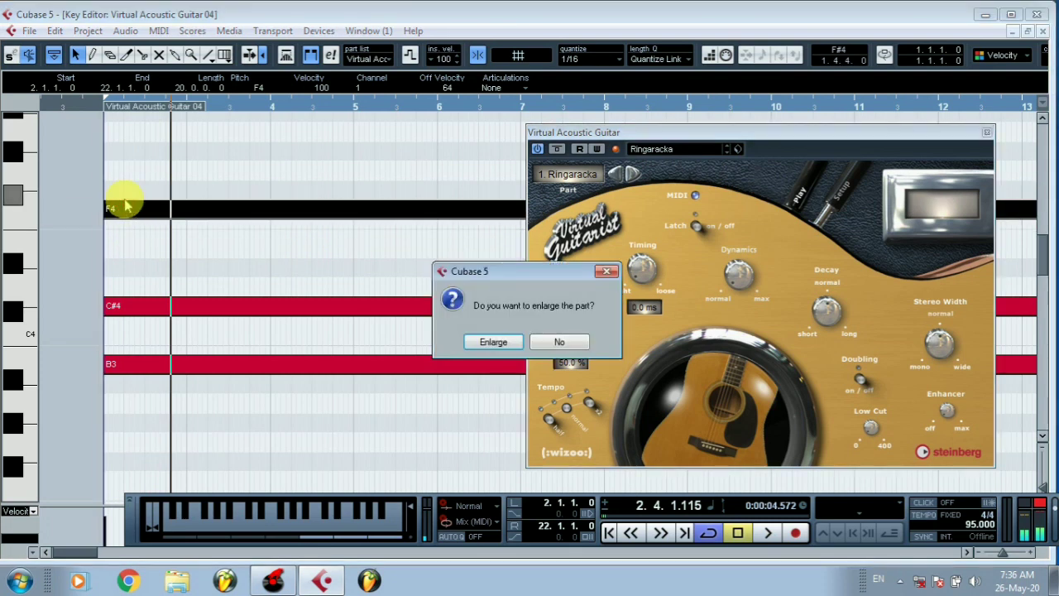
left_click(607, 272)
left_click_drag(130, 190, 135, 192)
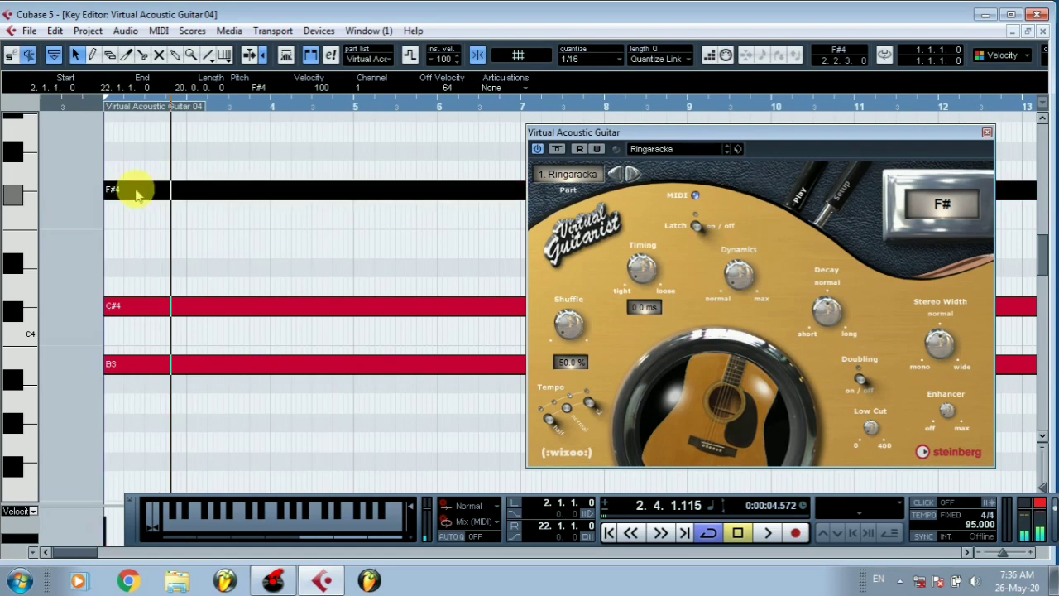
left_click(97, 110)
key("space")
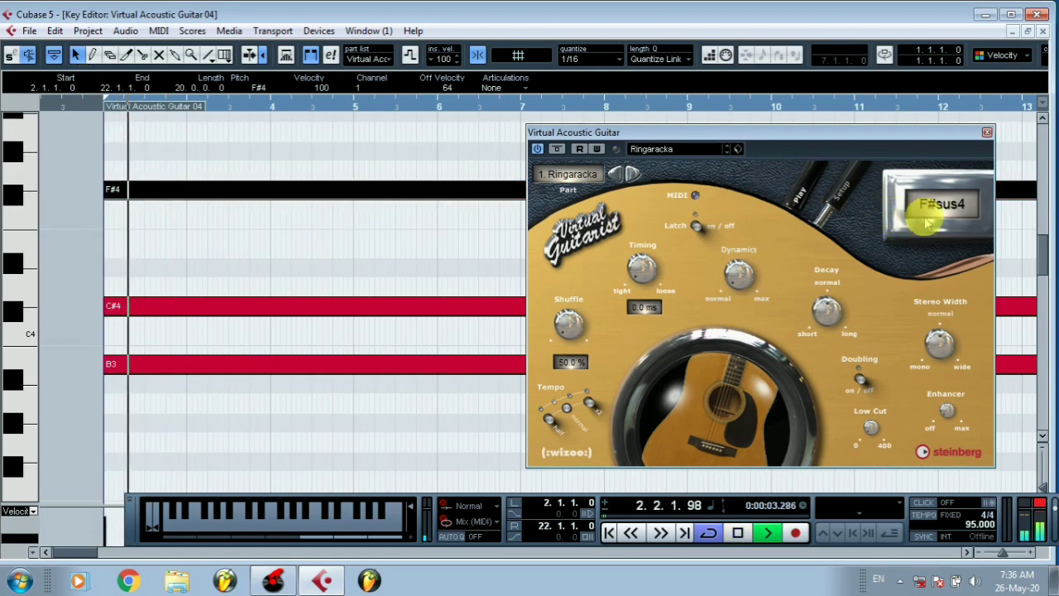
key("space")
- Lower the F#4 note to E4 and audition the chord from the part's start
left_click_drag(126, 191, 130, 247)
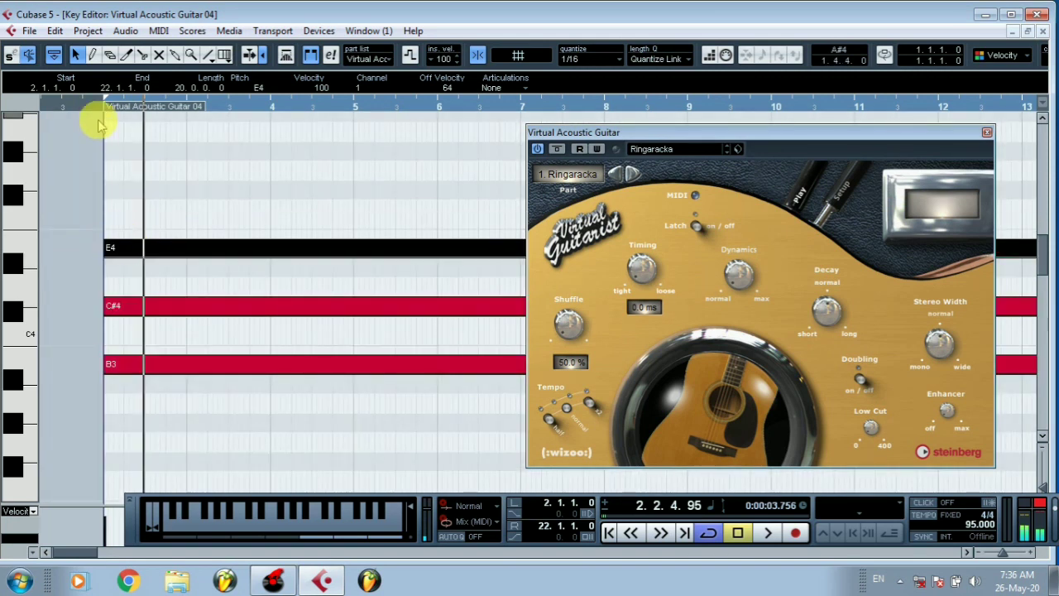
left_click(99, 108)
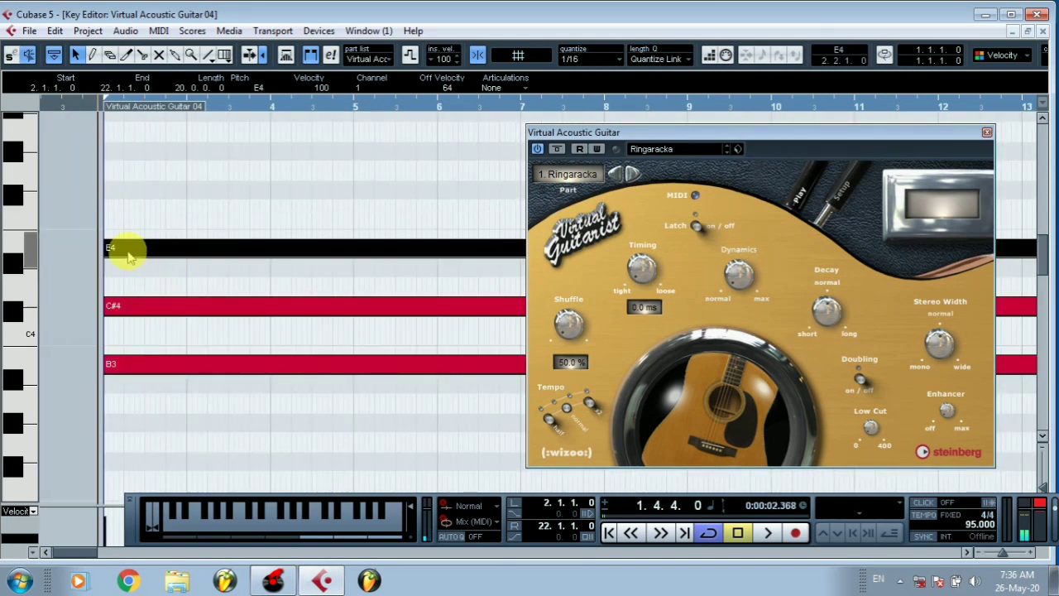
key("space")
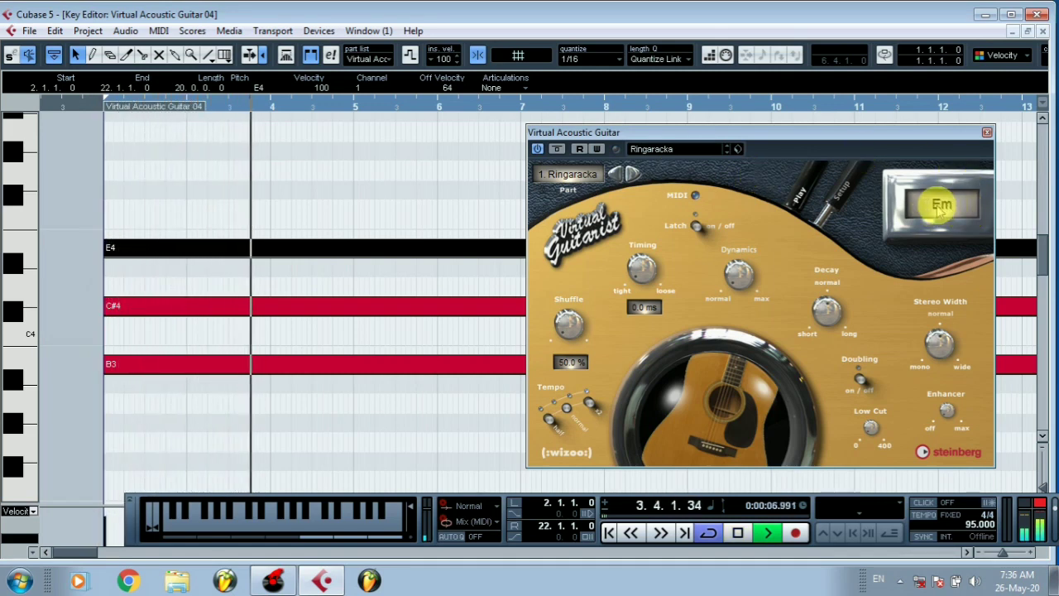
key("space")
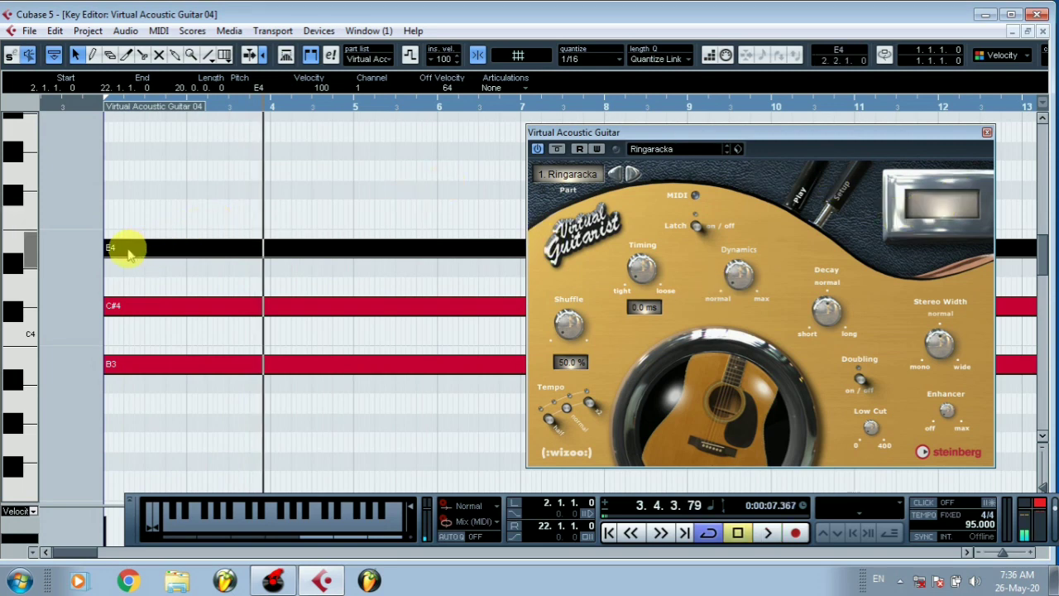
- Return the E4 note to F4 and audition the chord from the start of the part
left_click_drag(128, 255, 134, 222)
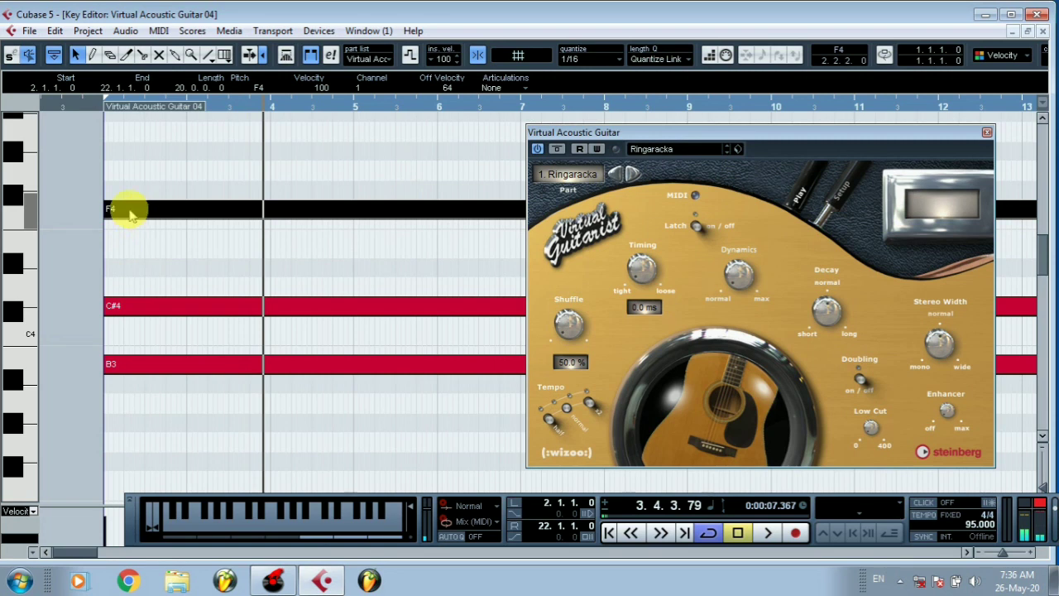
left_click(102, 109)
key("space")
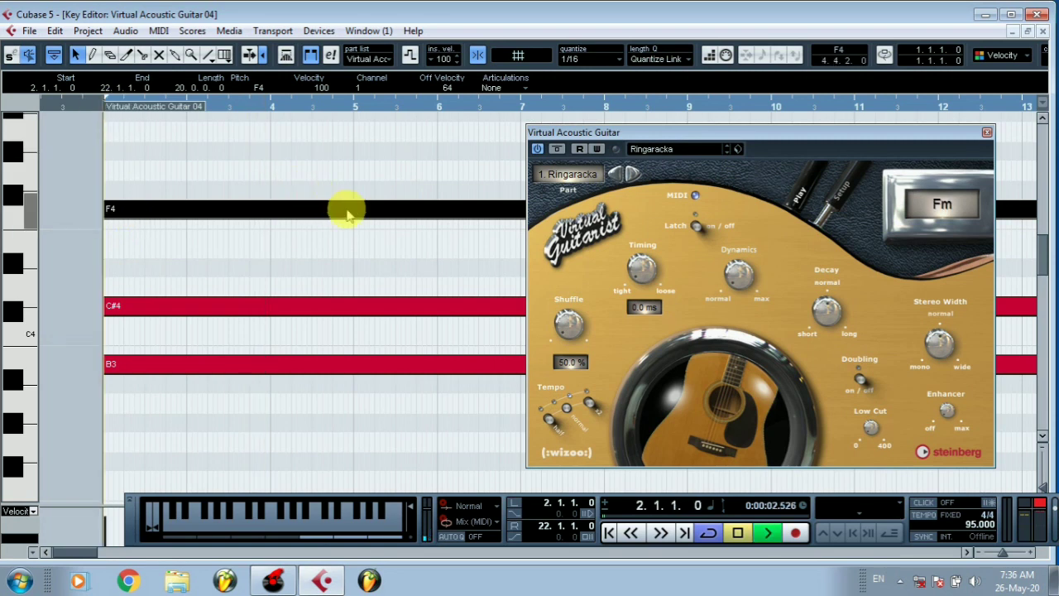
key("space")
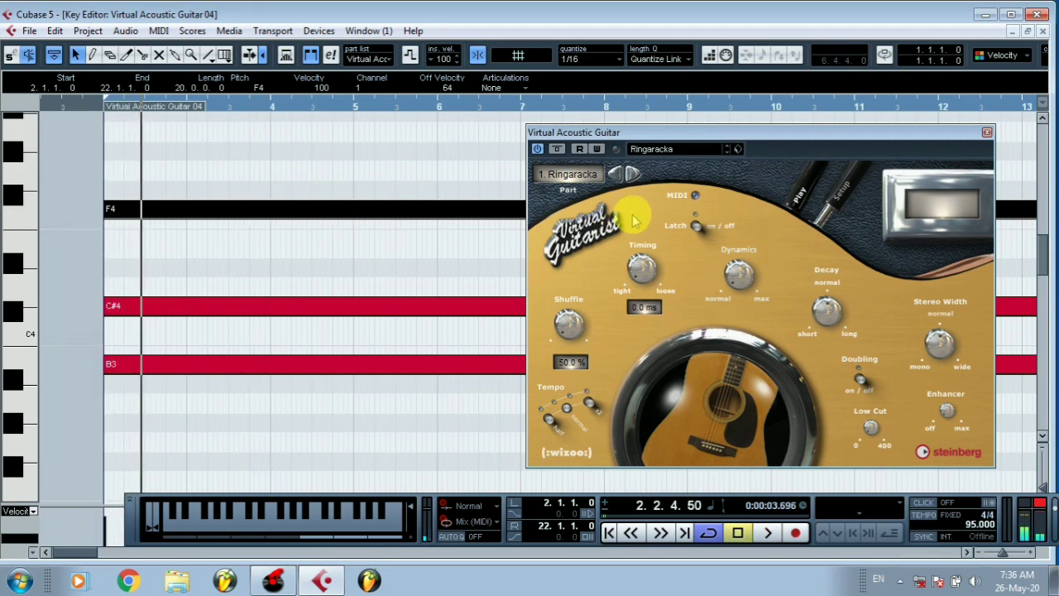
- Load the Rolling preset in the Virtual Acoustic Guitar and play the part from bar 2
left_click(701, 150)
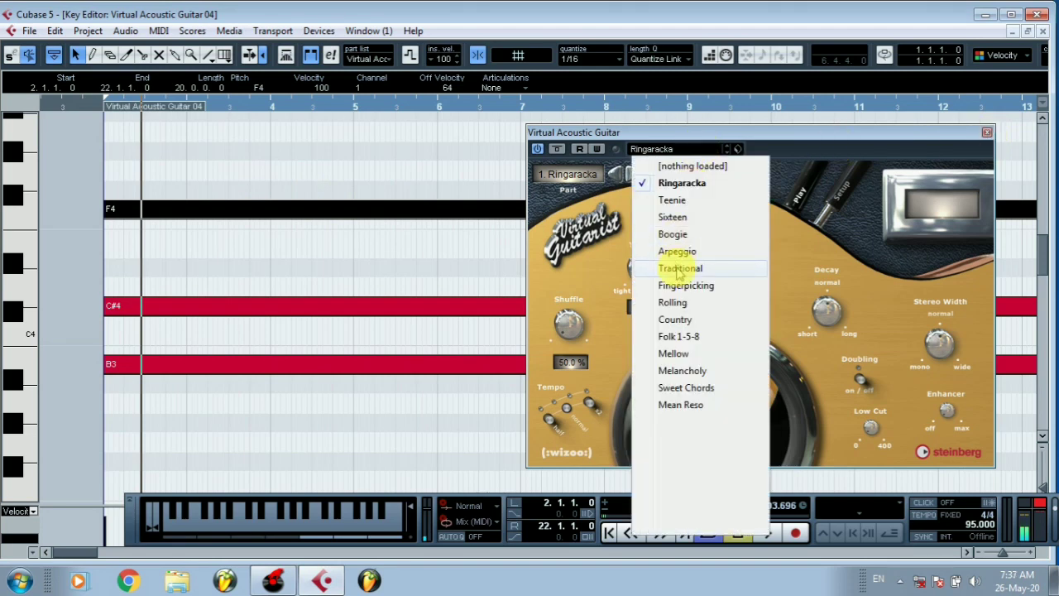
left_click(672, 303)
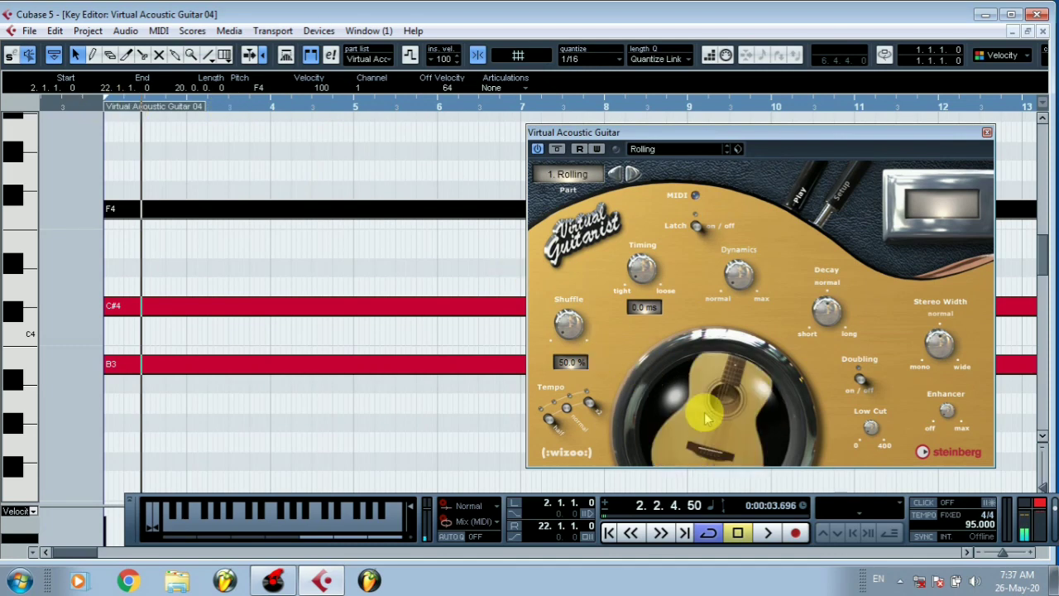
left_click(102, 109)
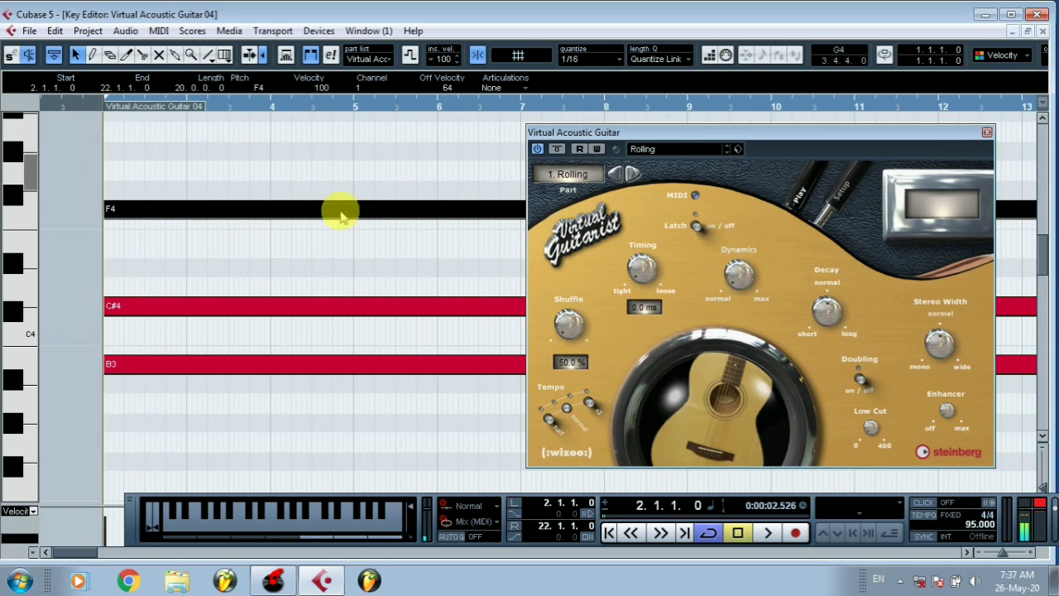
key("space")
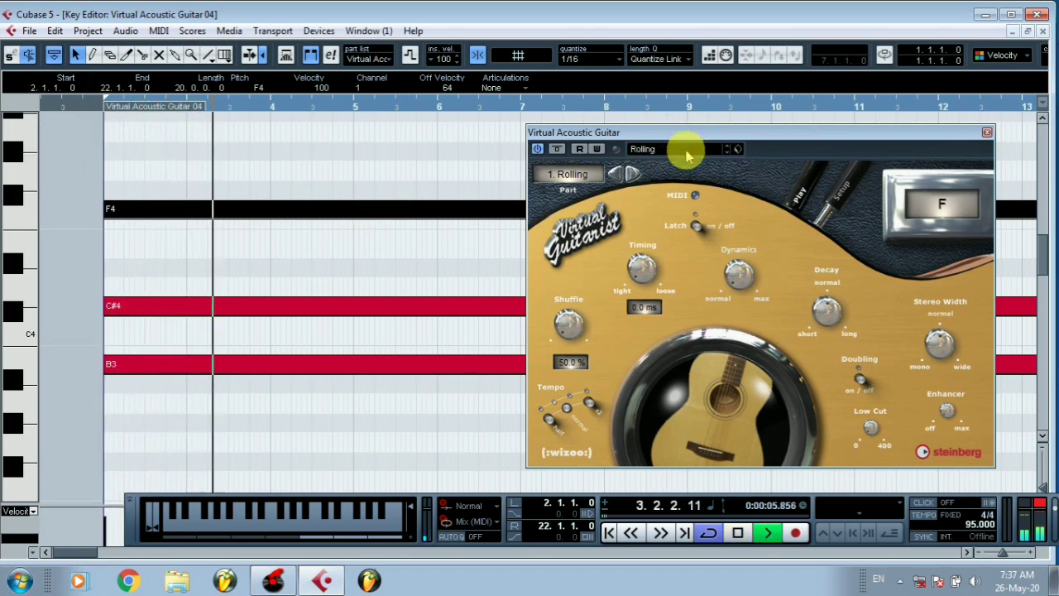
- Load the Ringaracka preset in the Virtual Acoustic Guitar and play the part from bar 2
key("space")
left_click(686, 151)
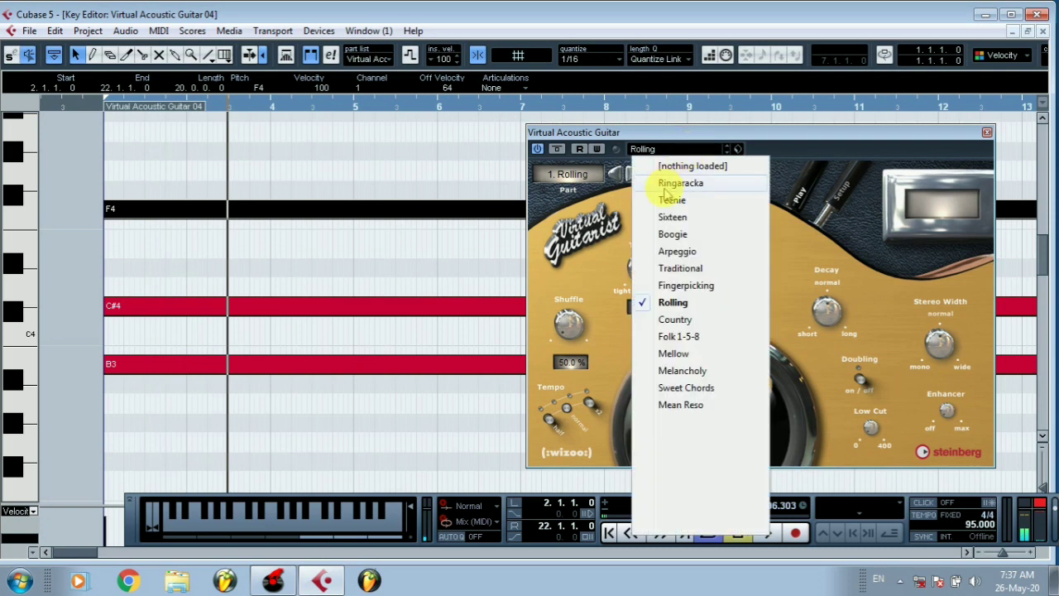
left_click(680, 183)
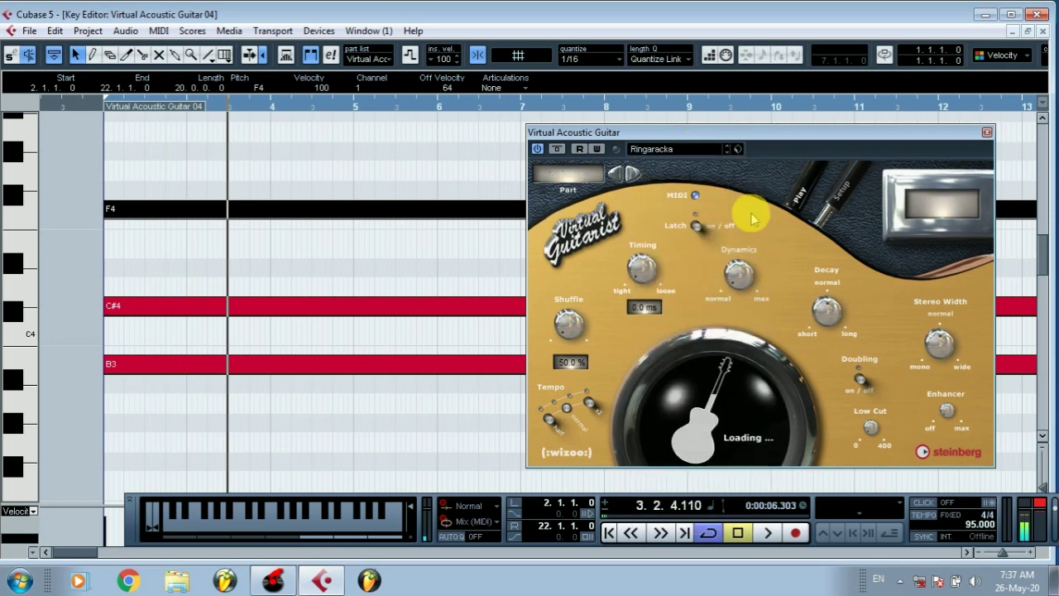
left_click(104, 107)
key("space")
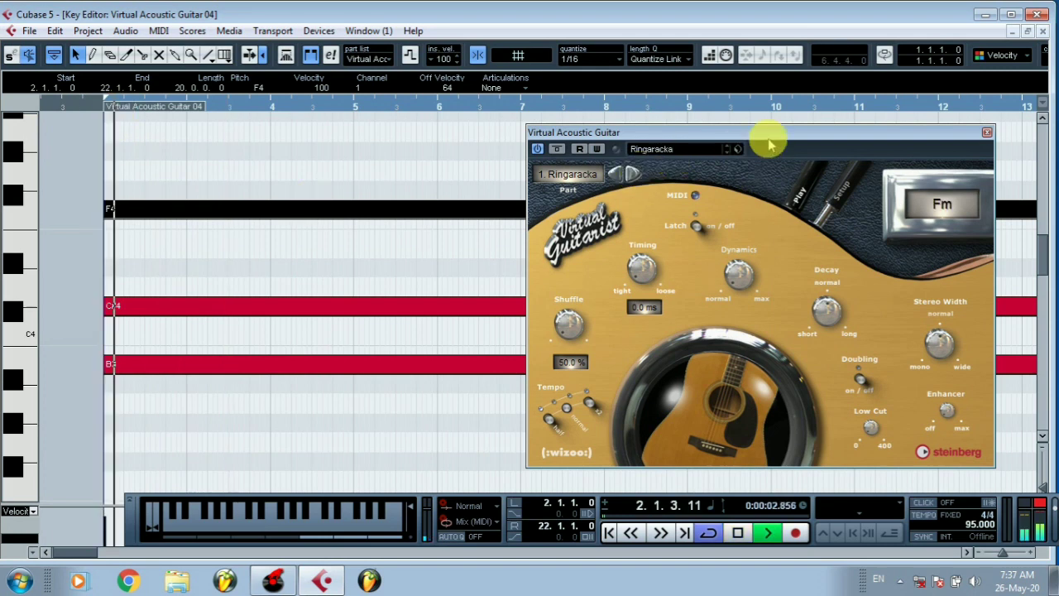
- Close the instrument and the note editor, and play the full arrangement from just before bar 2
left_click(988, 134)
left_click(1043, 31)
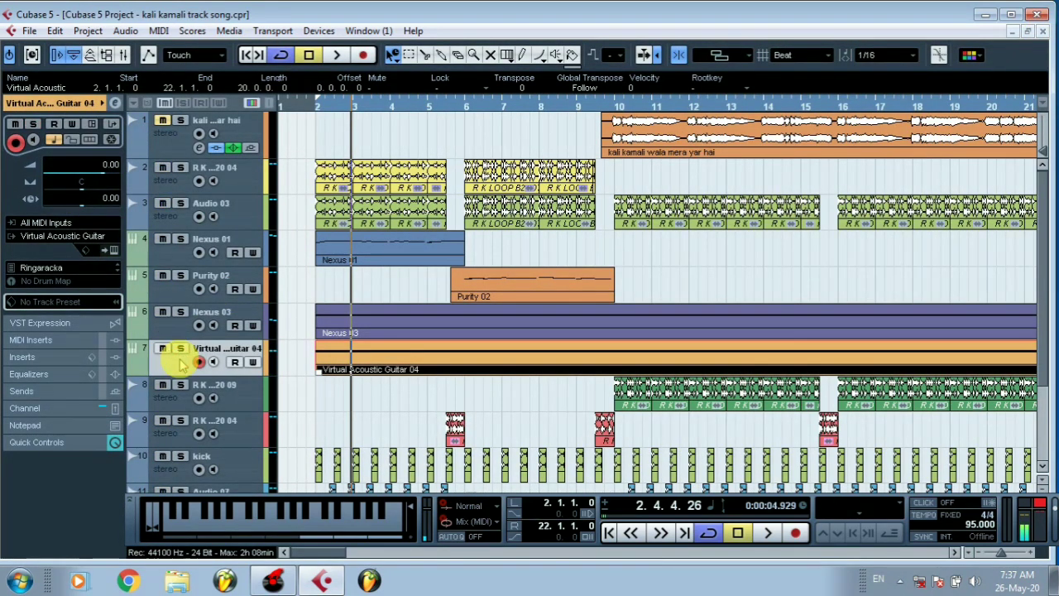
left_click(306, 108)
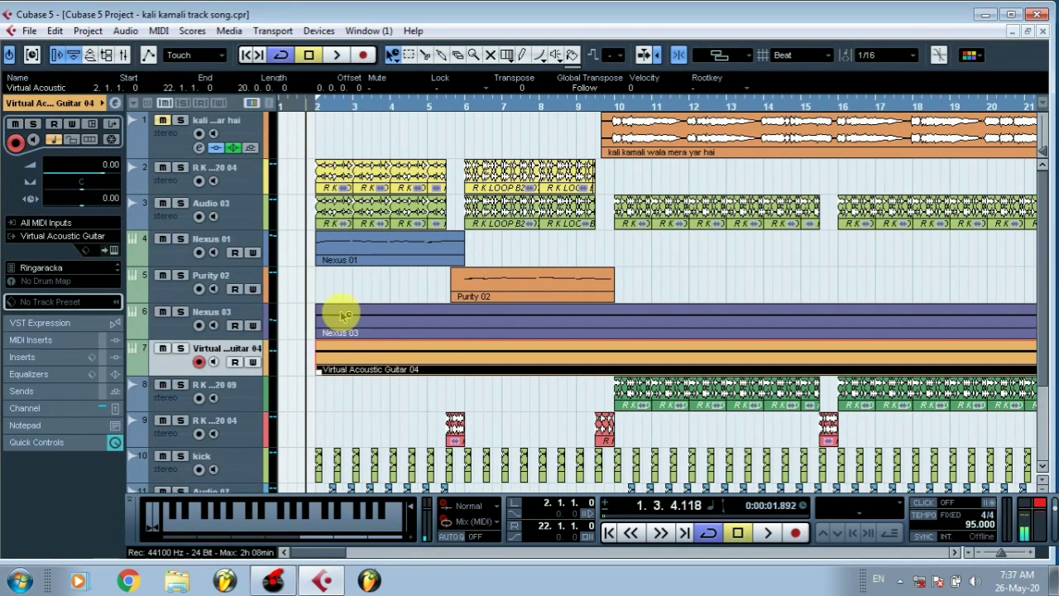
left_click_drag(297, 554, 304, 555)
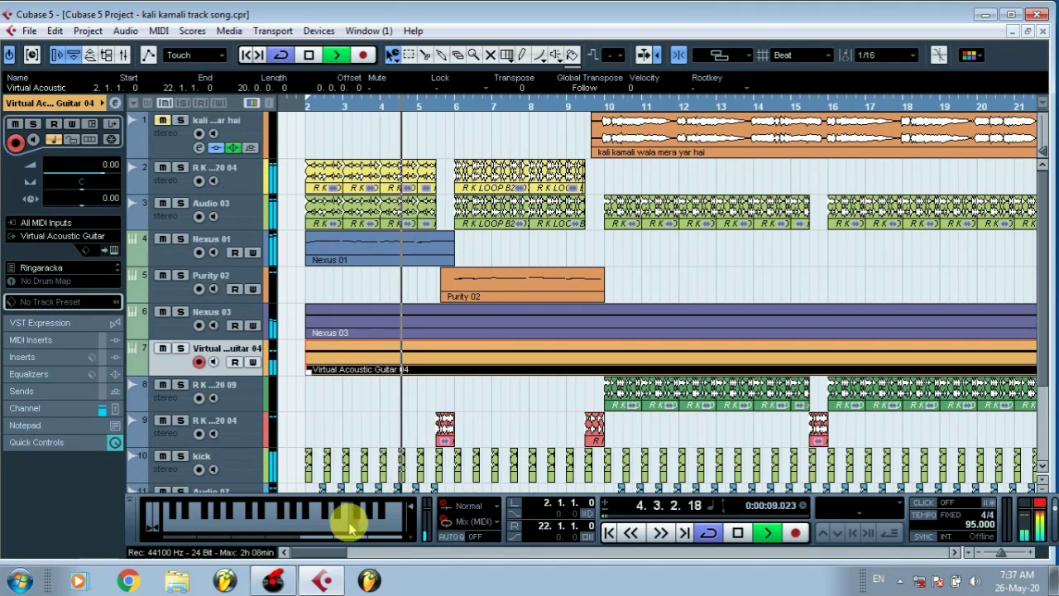
scroll(319, 550, "right", 2)
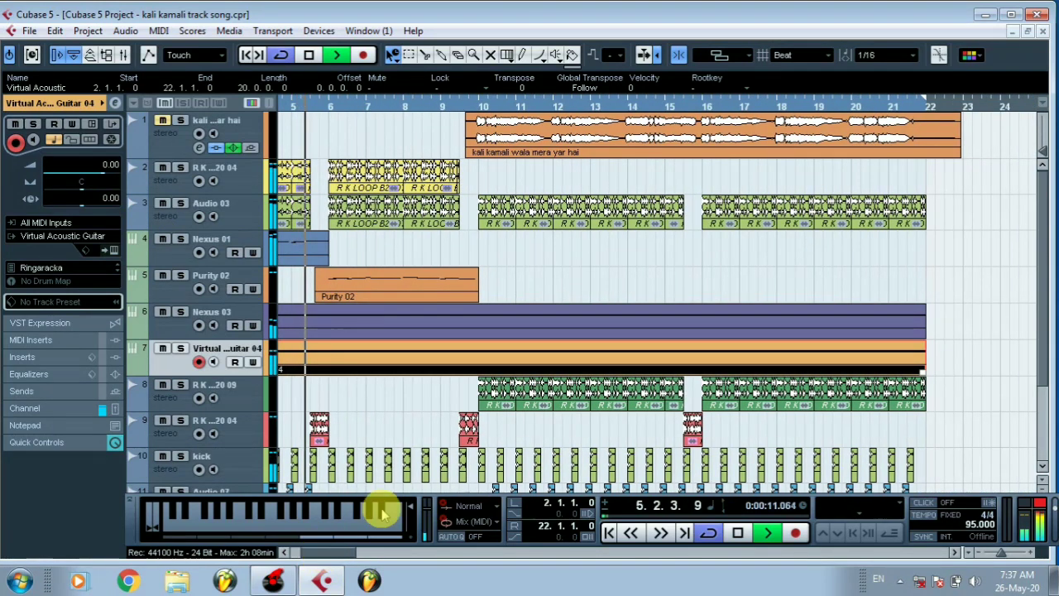
left_click(1001, 553)
left_click(1002, 555)
left_click(1003, 557)
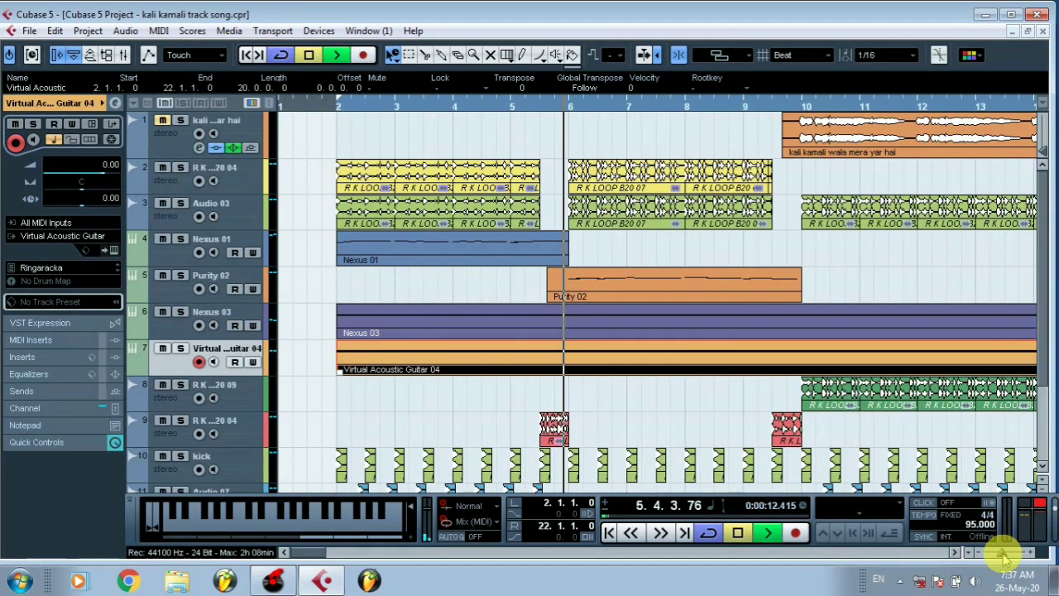
scroll(331, 550, "right", 2)
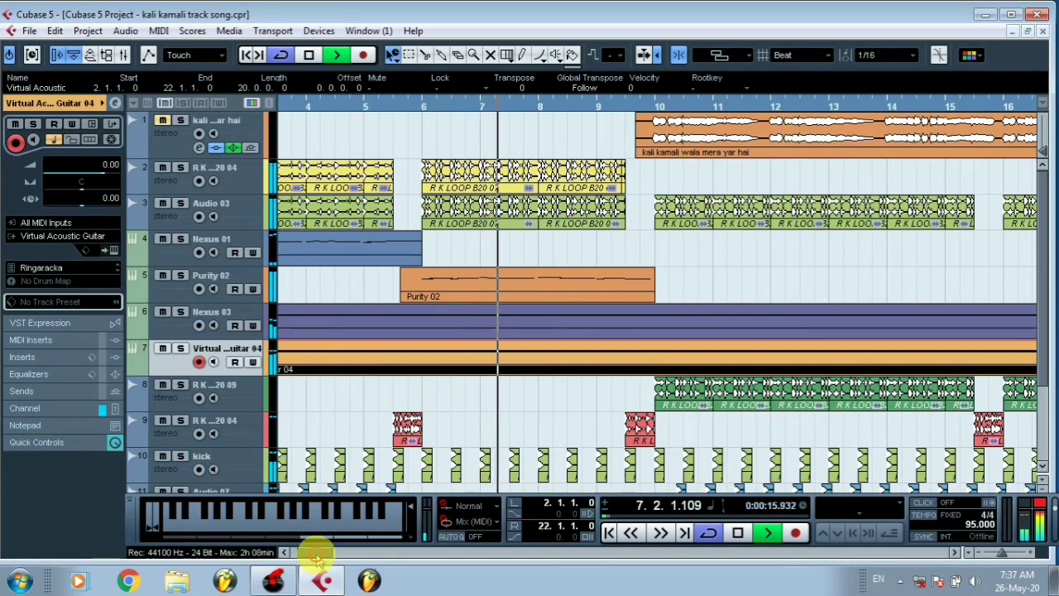
scroll(318, 553, "right", 3)
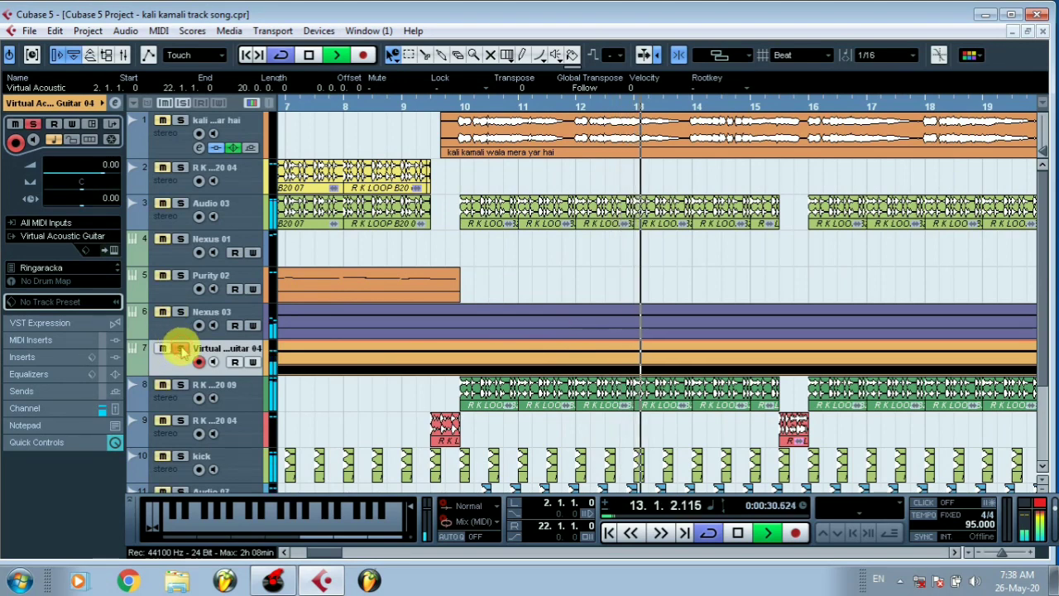
- Compare the guitar track soloed and in the full mix during playback between bars 13 and 20, and stop playback
left_click(181, 349)
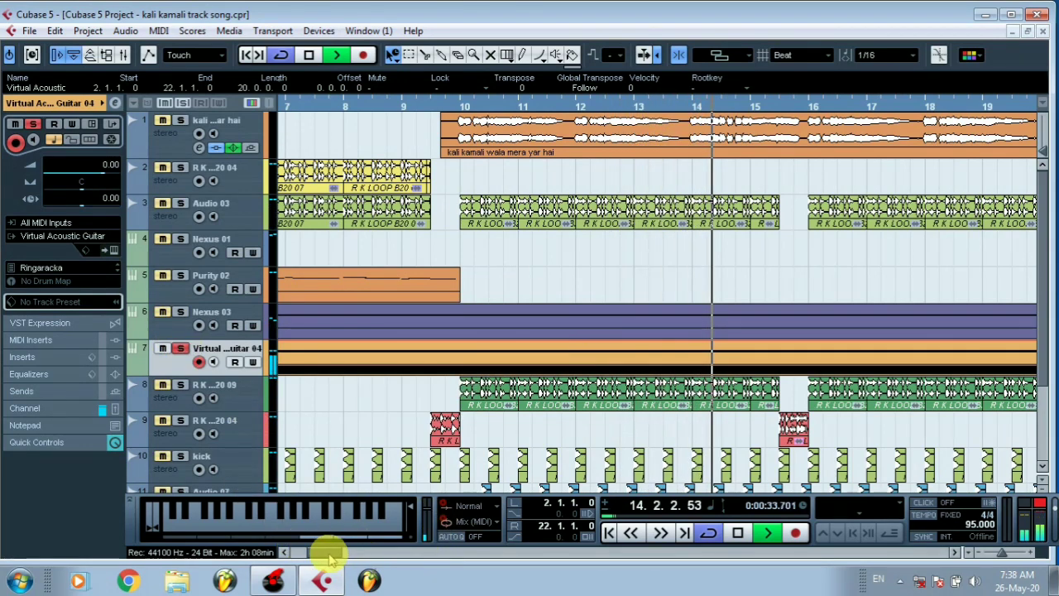
left_click_drag(331, 558, 345, 559)
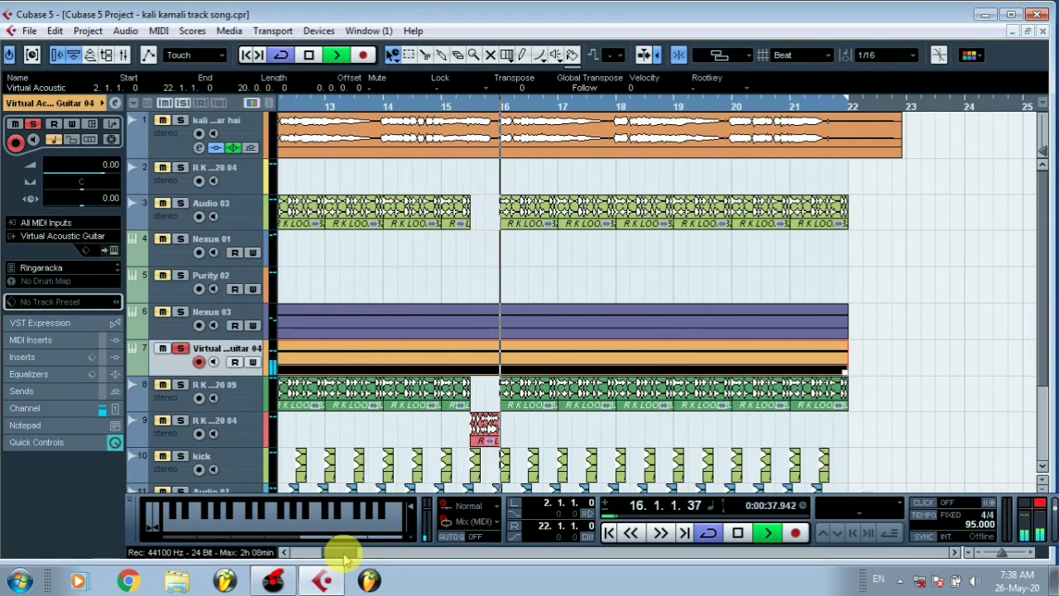
left_click_drag(343, 551, 338, 552)
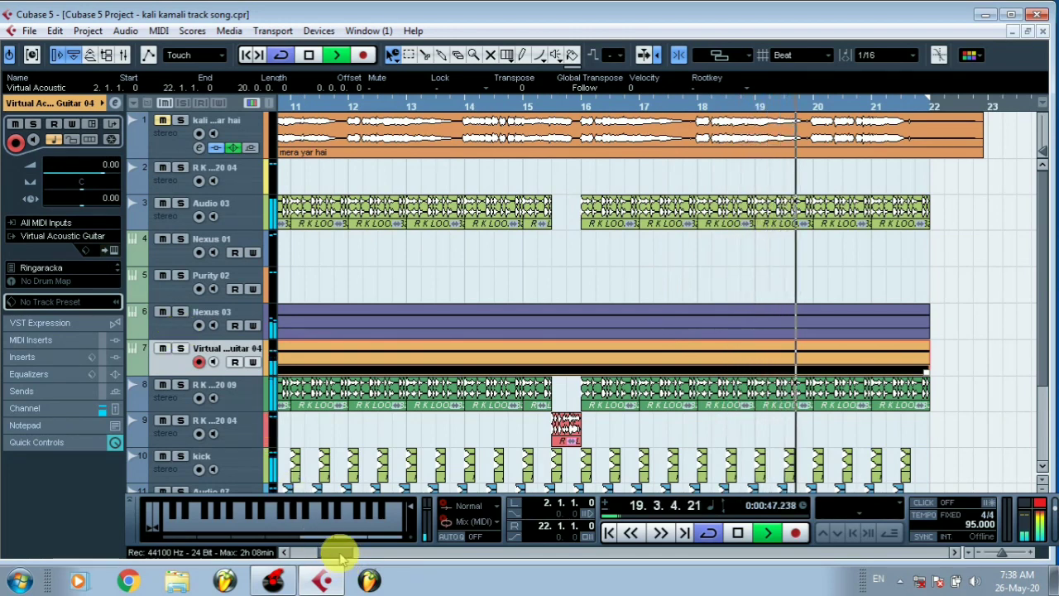
key("space")
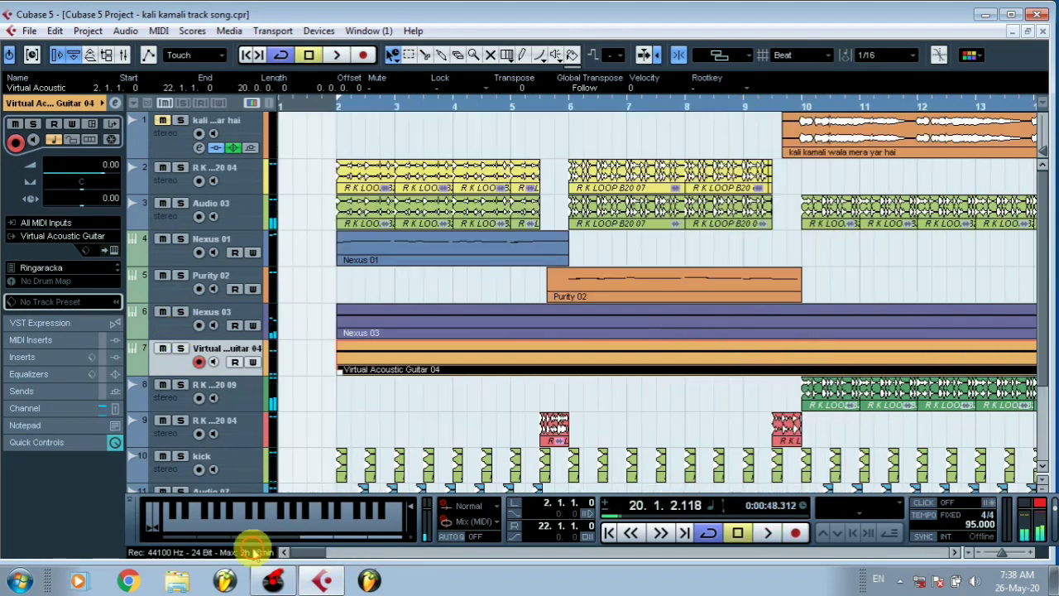
- Return the playhead to the song start, and check the guitar part's notes and its instrument settings
left_click_drag(340, 556, 253, 549)
left_click_drag(279, 105, 259, 99)
double_click(375, 352)
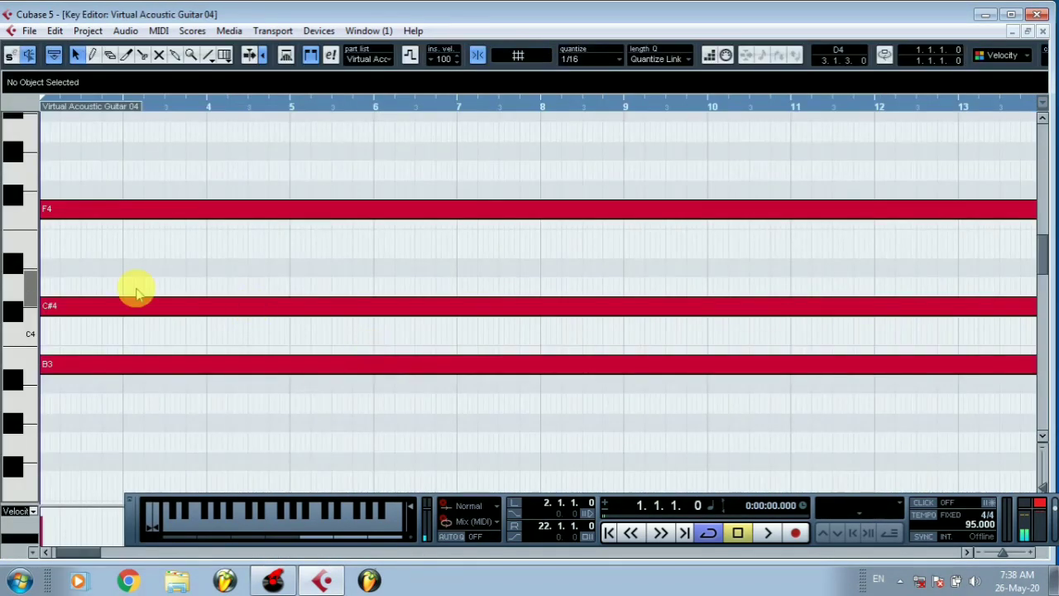
left_click(1044, 31)
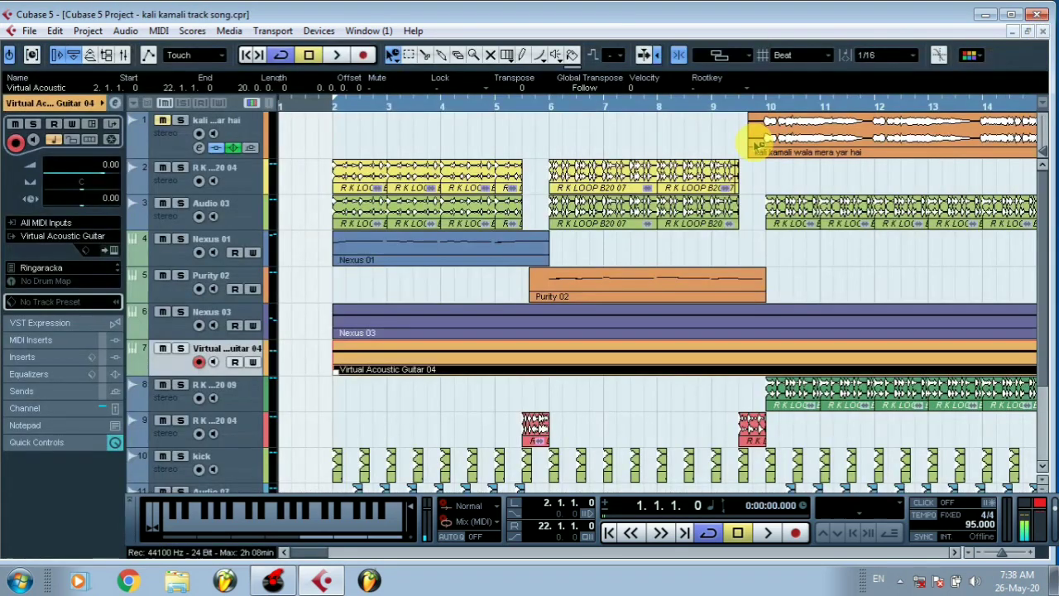
left_click(114, 251)
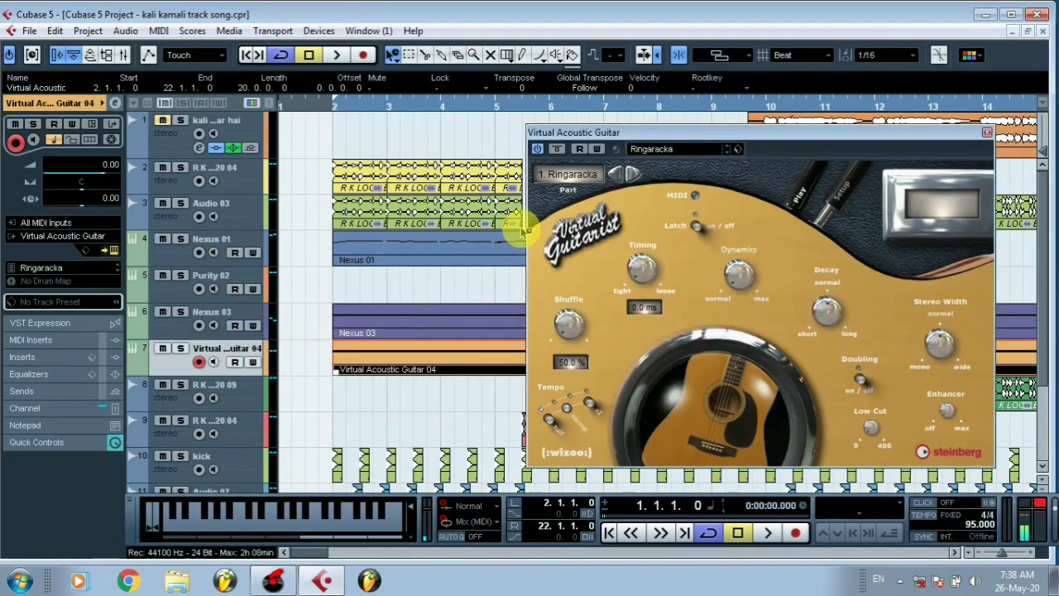
left_click(988, 134)
- Switch the guitar track's instrument to Virtual Electric Guitar, load its Energy preset and close the instrument
left_click(101, 238)
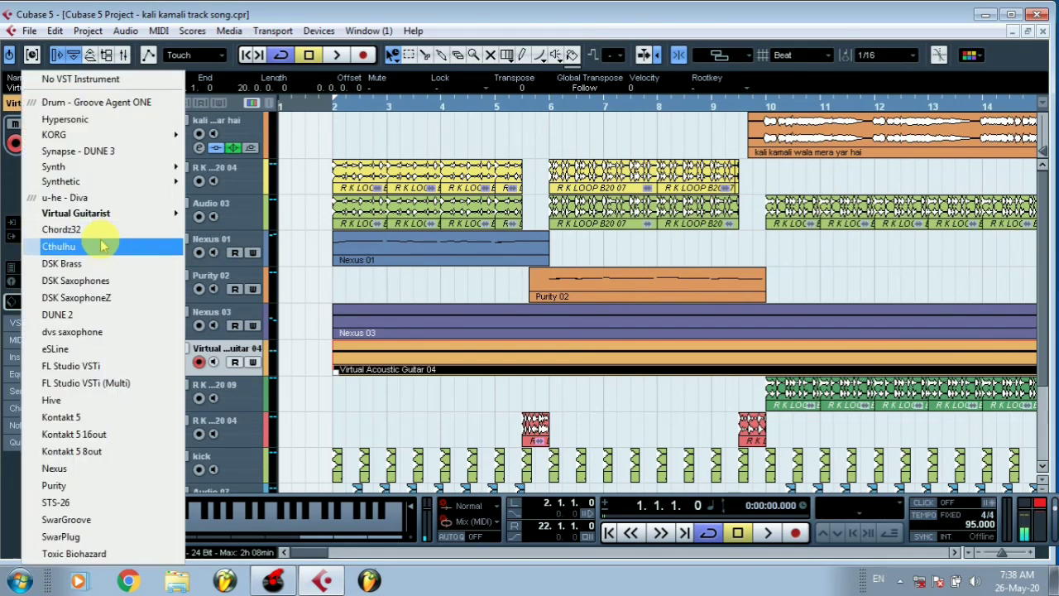
mouse_move(130, 214)
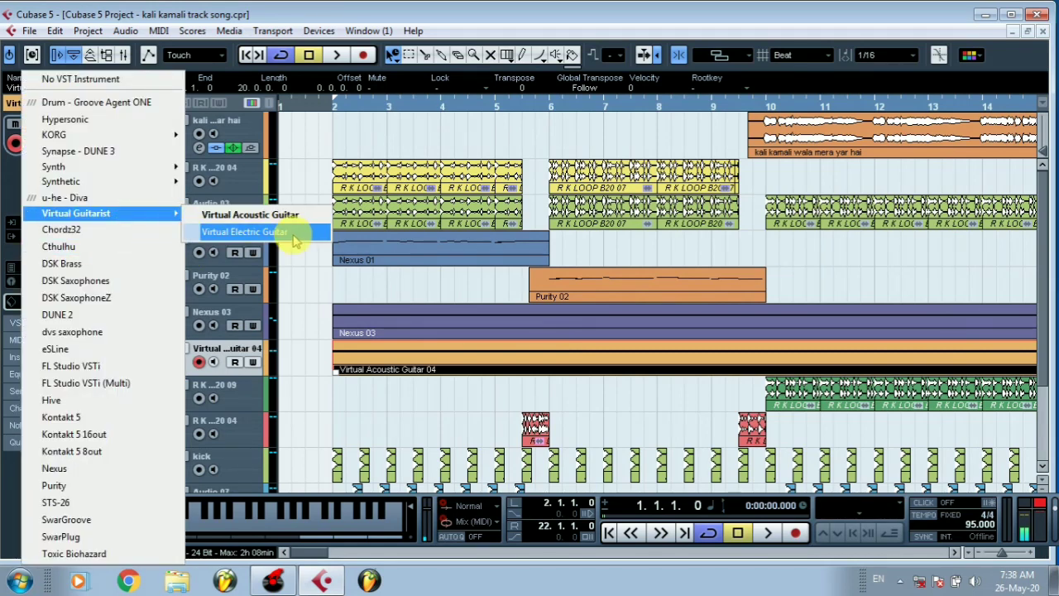
left_click(240, 231)
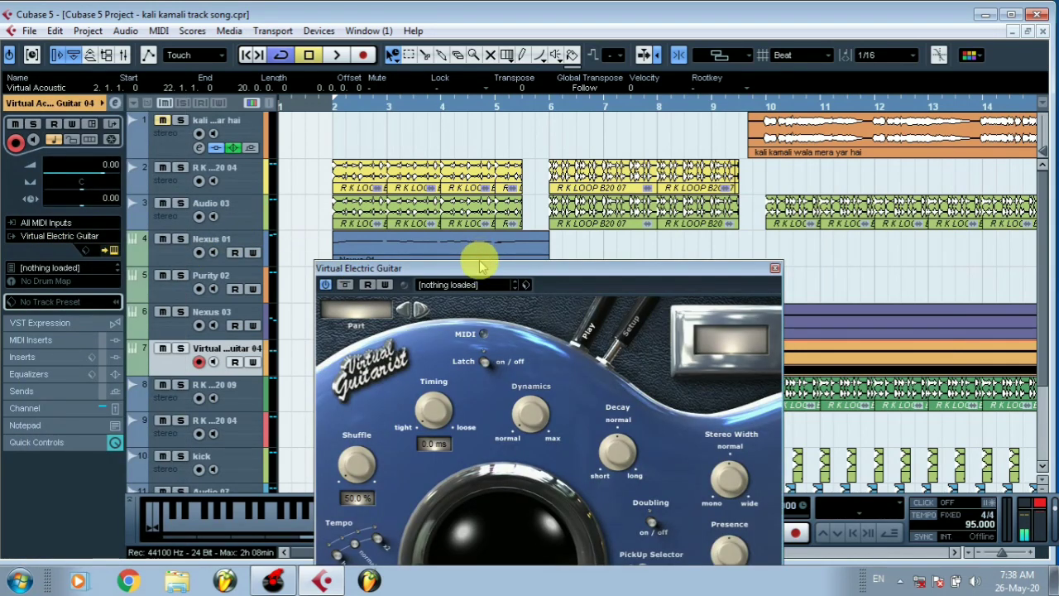
left_click(474, 286)
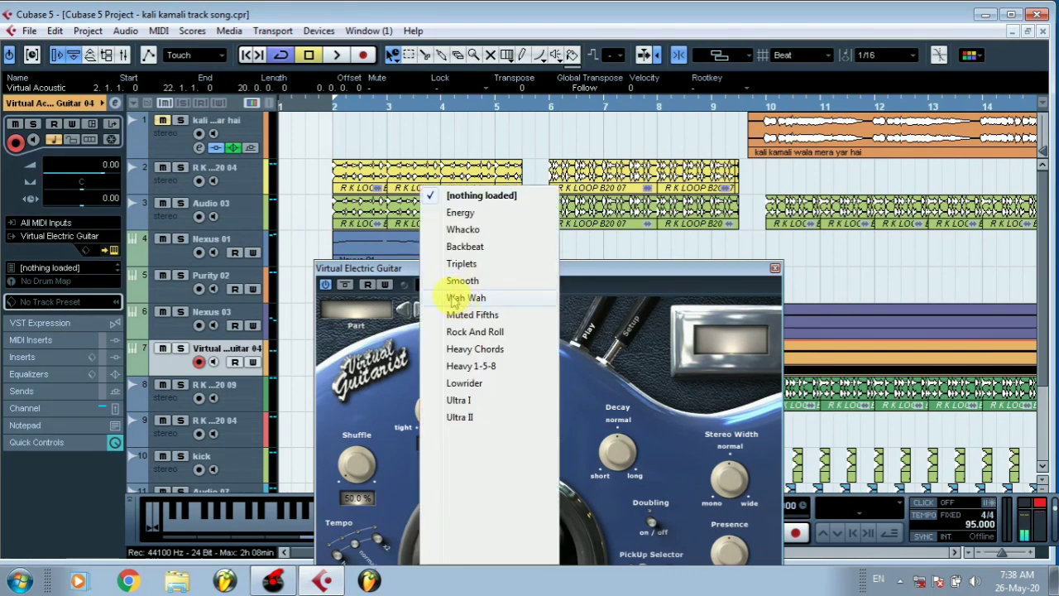
left_click(461, 214)
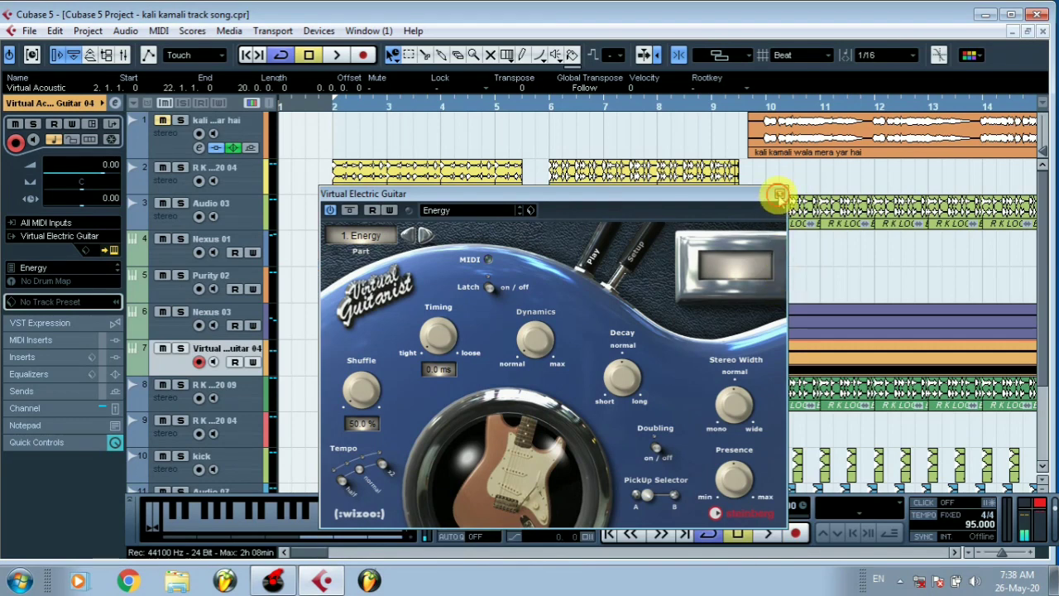
left_click(779, 195)
- Audition the electric guitar sound from bar 2, both soloed and together with the other tracks
left_click(181, 348)
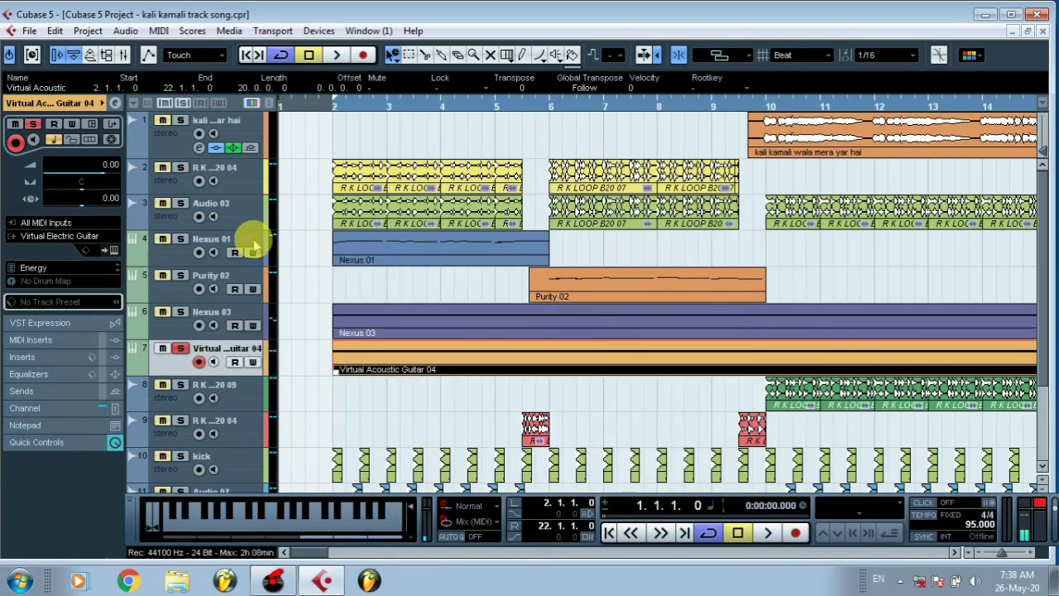
left_click(332, 106)
key("space")
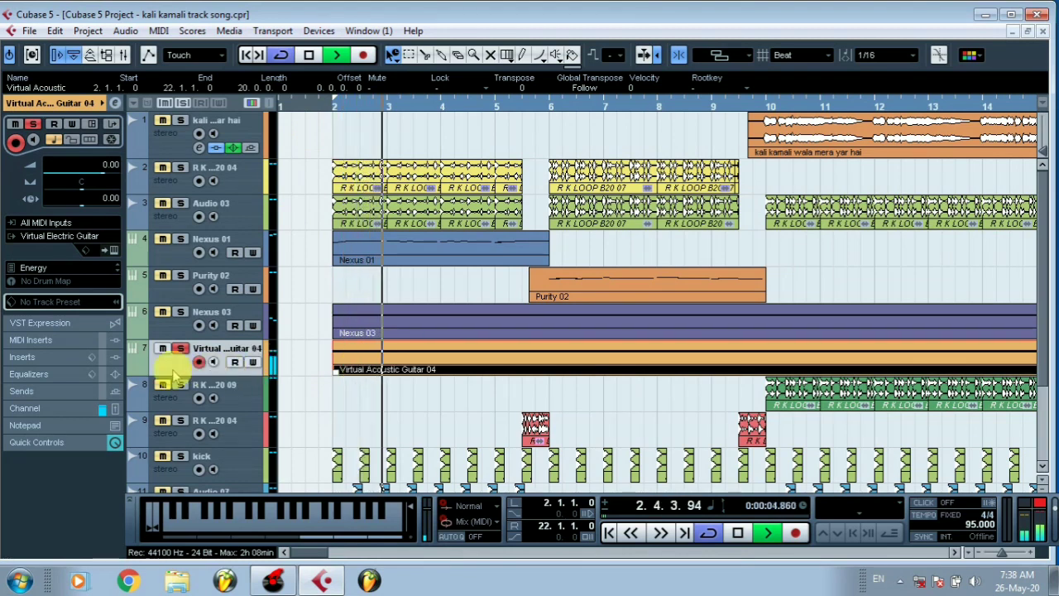
key("space")
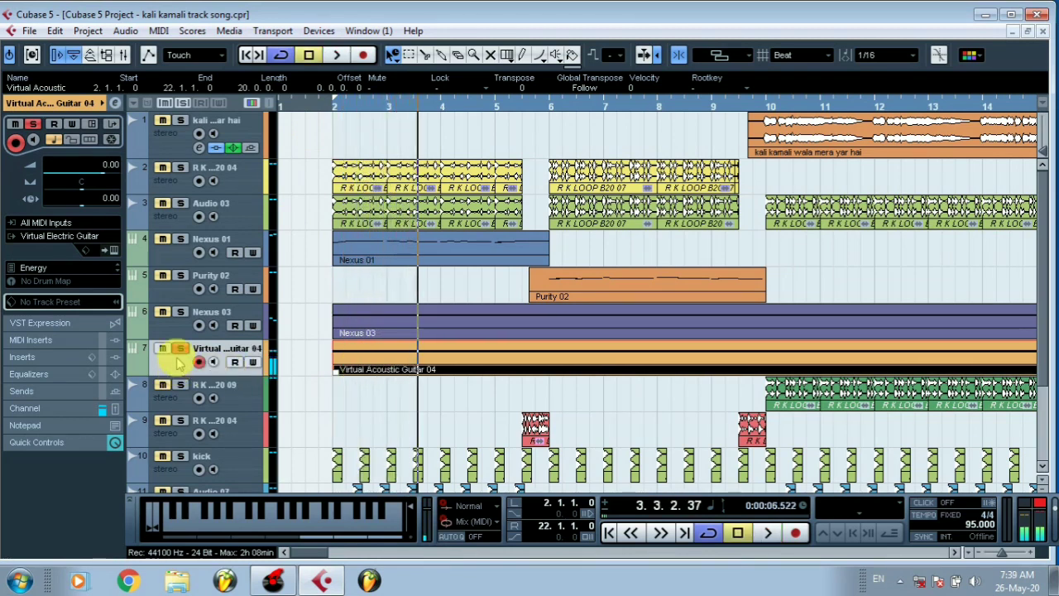
key("space")
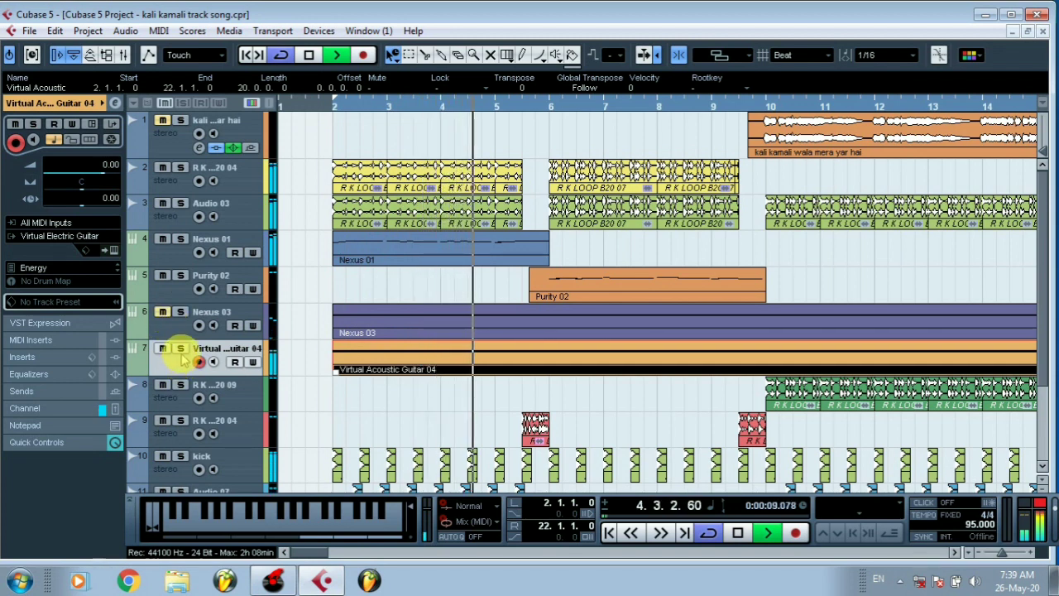
key("space")
- Switch the guitar track's instrument back to Virtual Acoustic Guitar
left_click(103, 238)
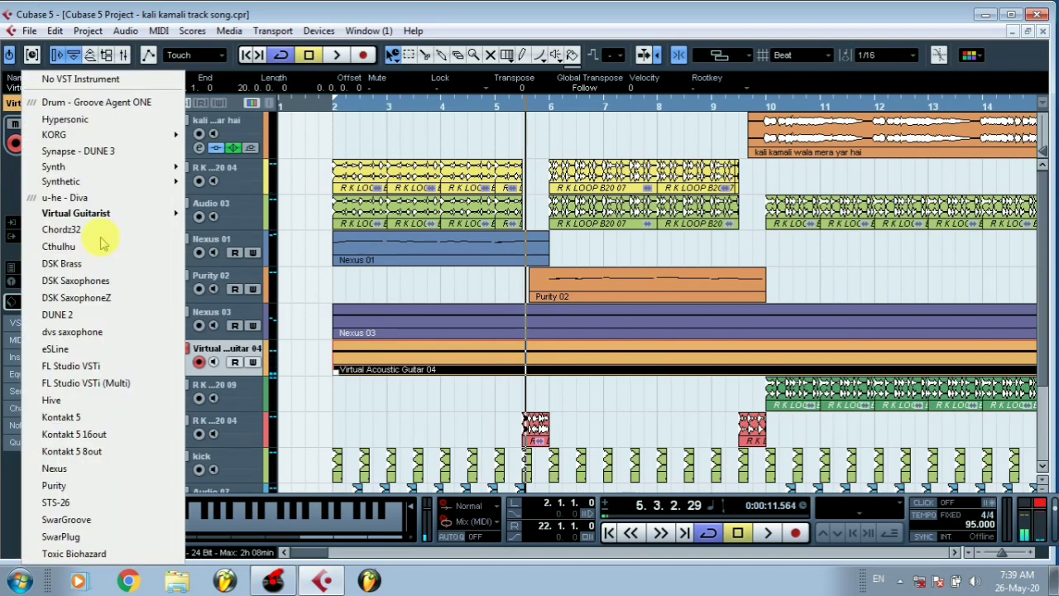
left_click(195, 374)
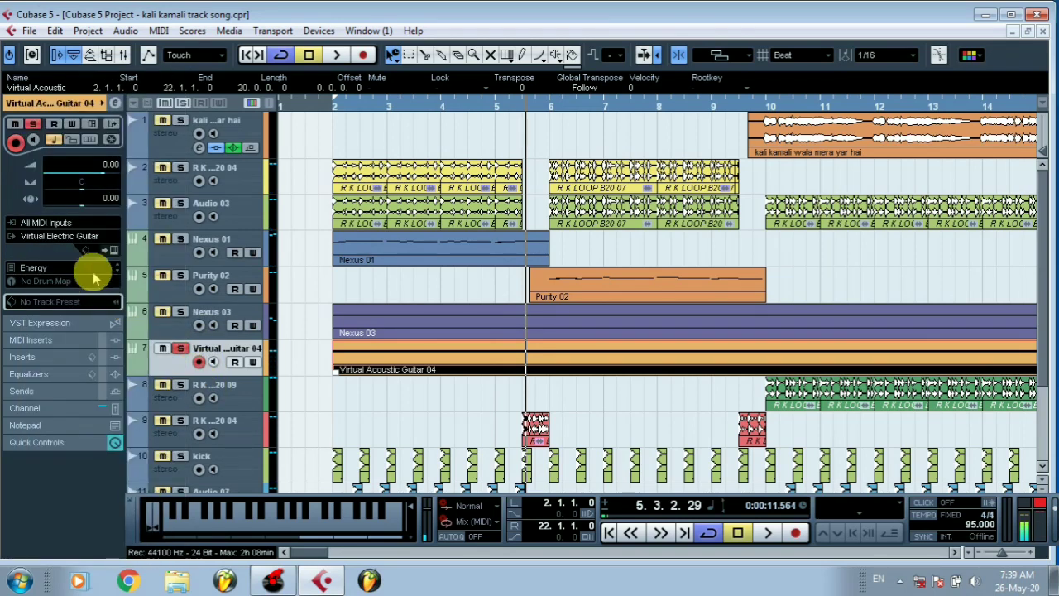
left_click(112, 251)
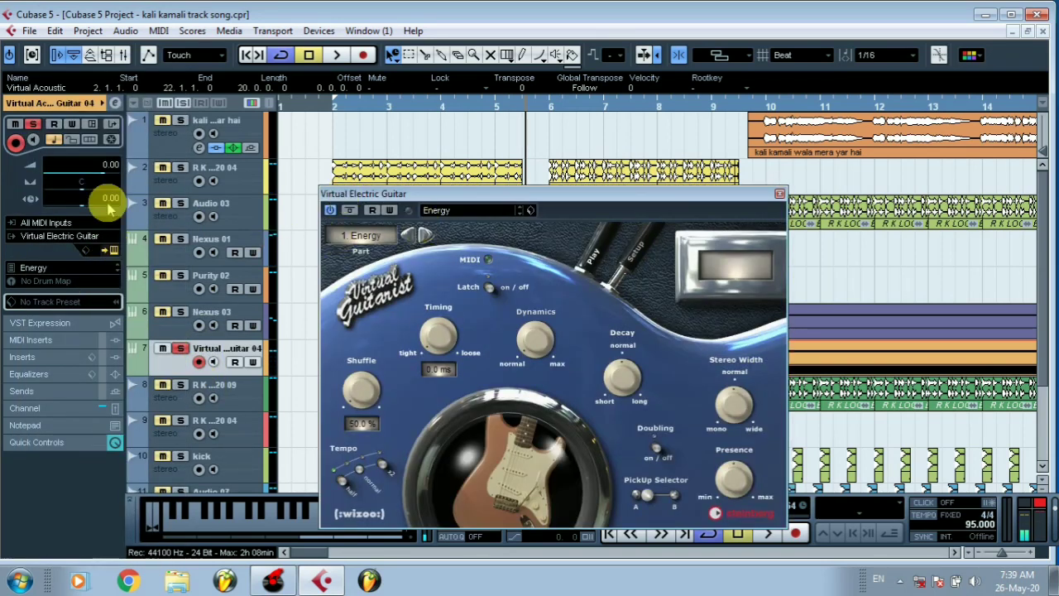
left_click(104, 239)
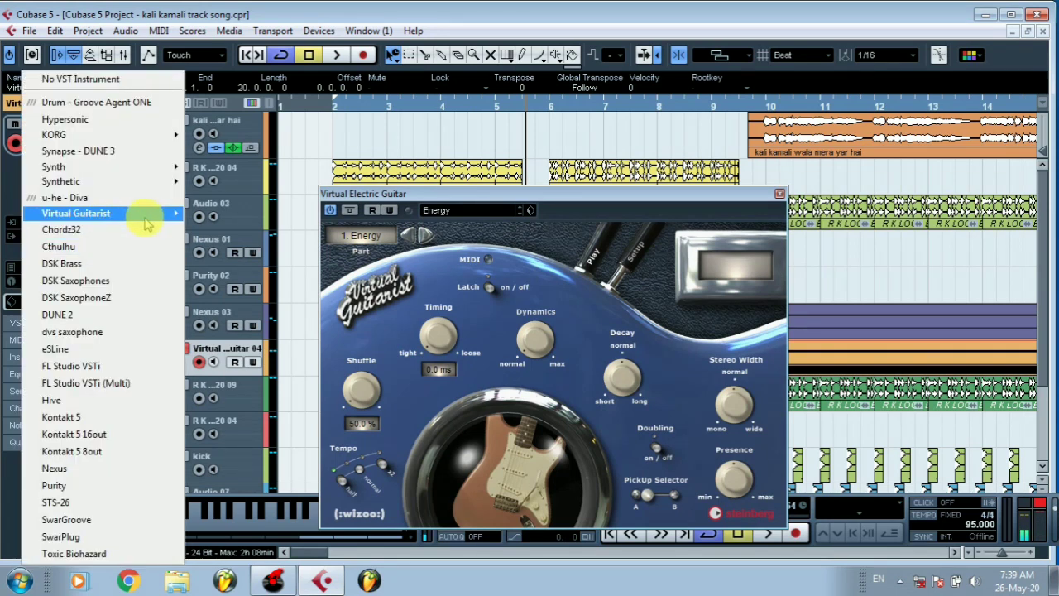
mouse_move(145, 217)
left_click(270, 217)
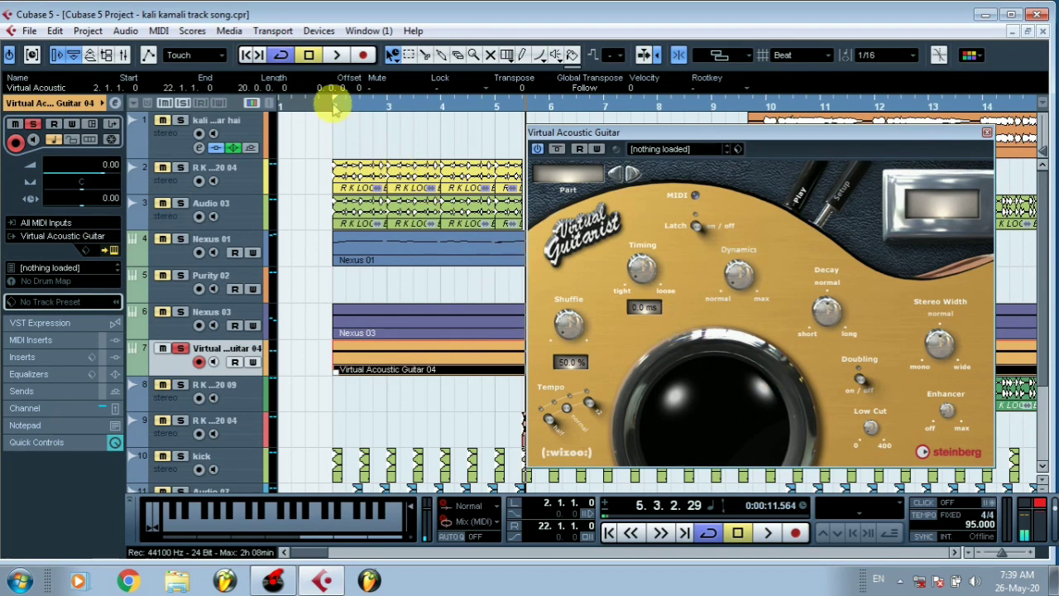
- Load the Ringaracka preset, close the instrument, and play the soloed guitar track from bar 2
left_click(663, 150)
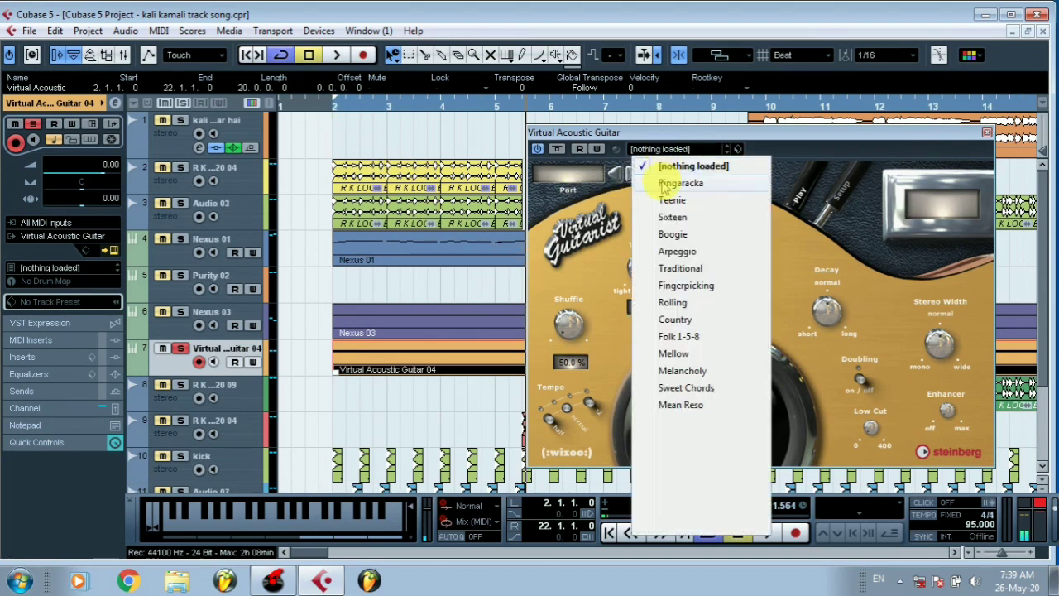
left_click(666, 183)
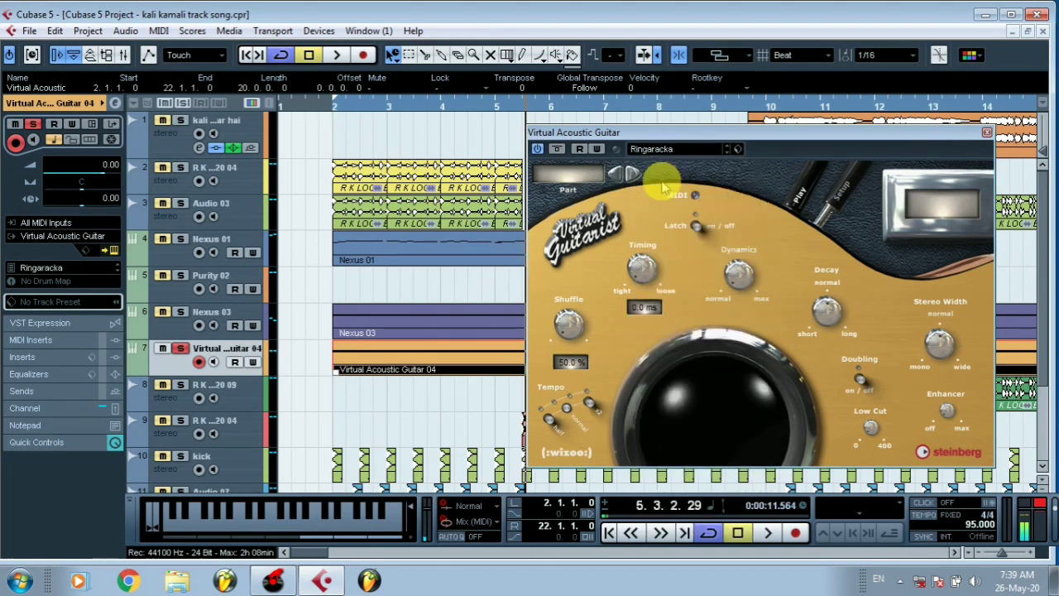
left_click(986, 133)
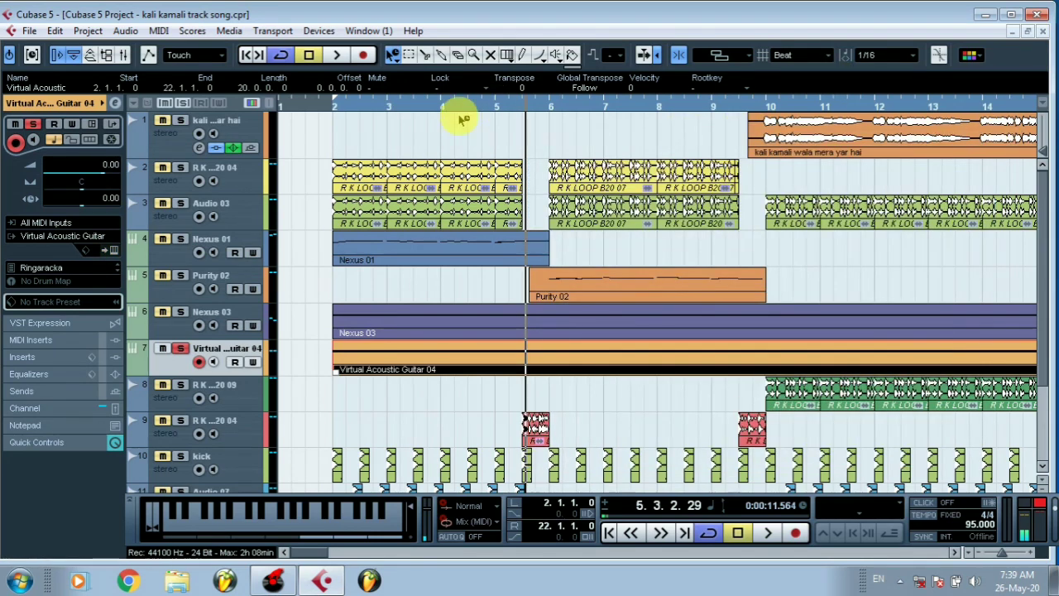
left_click(333, 110)
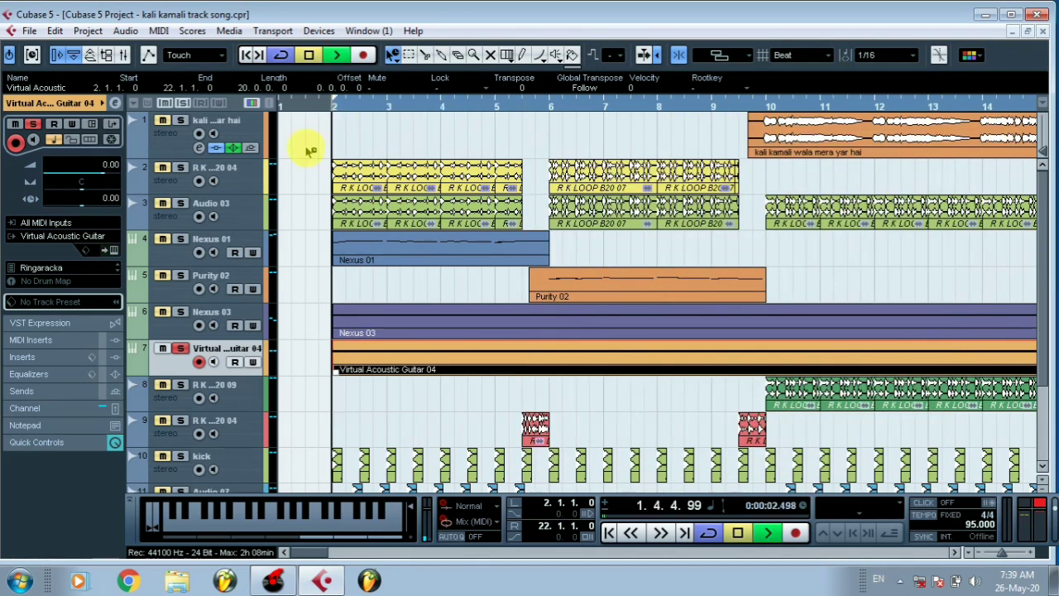
- Take the guitar track out of solo, audition it with the other tracks, and return the playback position to bar 1
key("space")
left_click(181, 348)
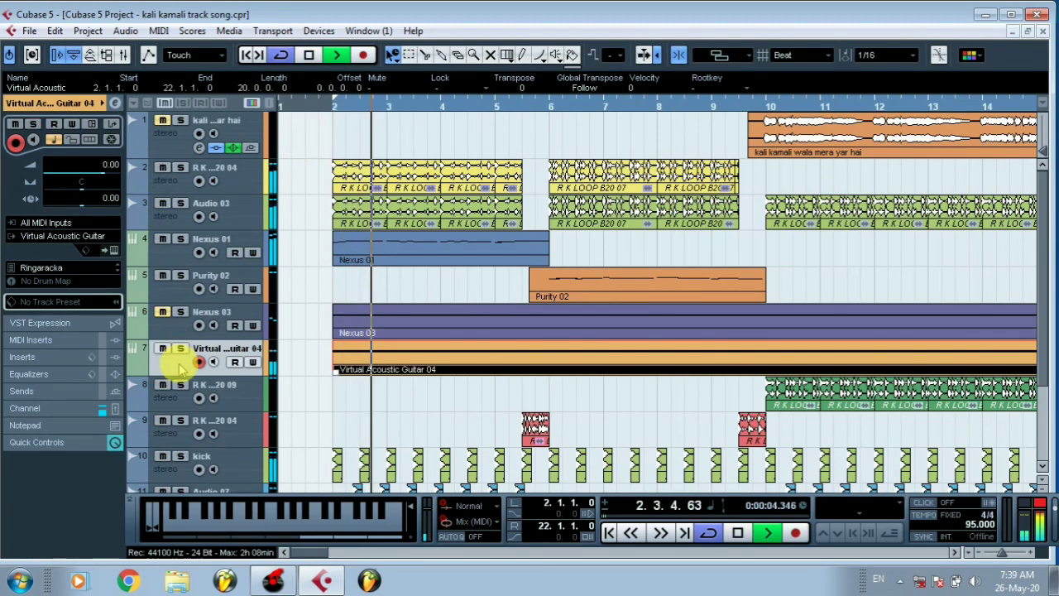
key("space")
left_click(284, 105)
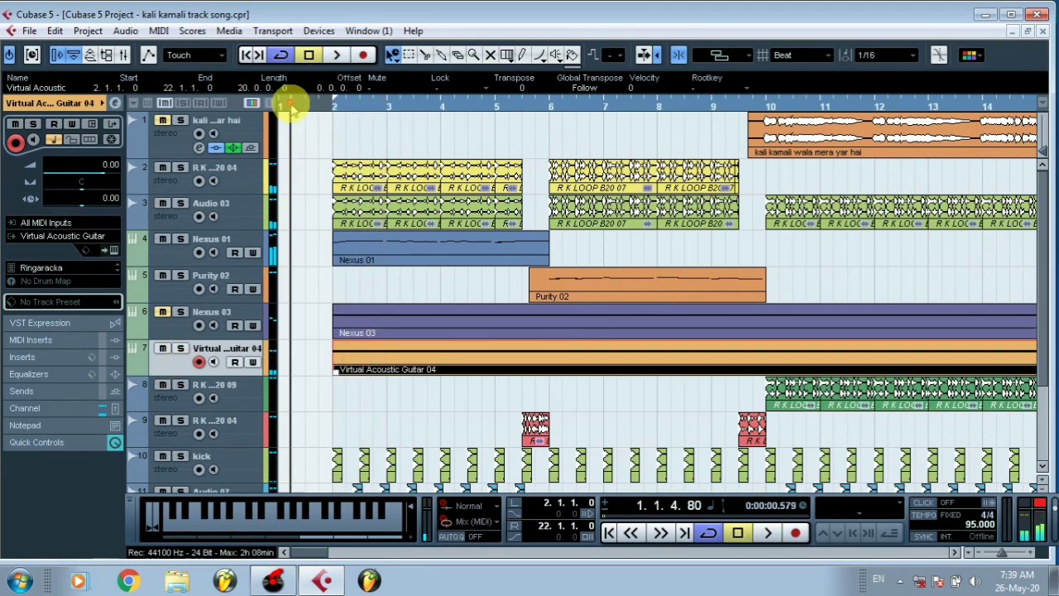
- Unmute the Nexus 03 track and move the Transport panel aside to uncover the lower tracks
left_click(163, 312)
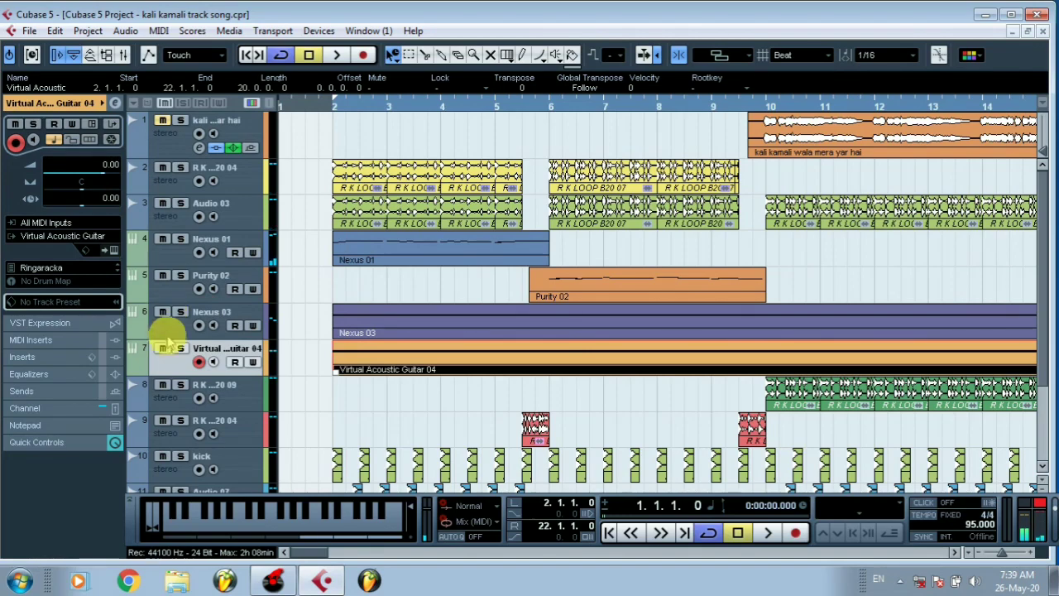
left_click(167, 351)
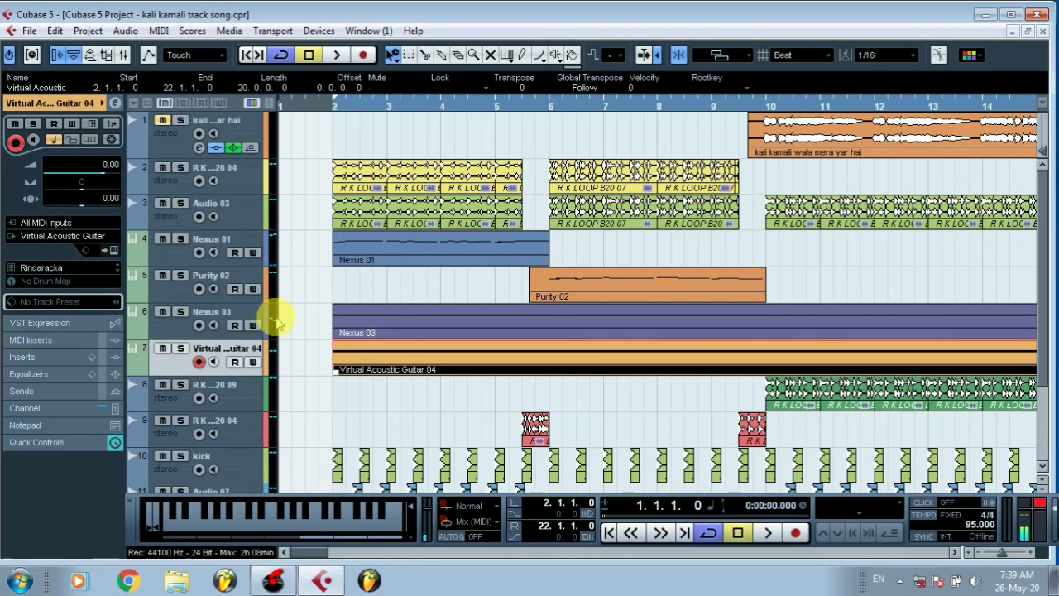
left_click_drag(286, 104, 265, 64)
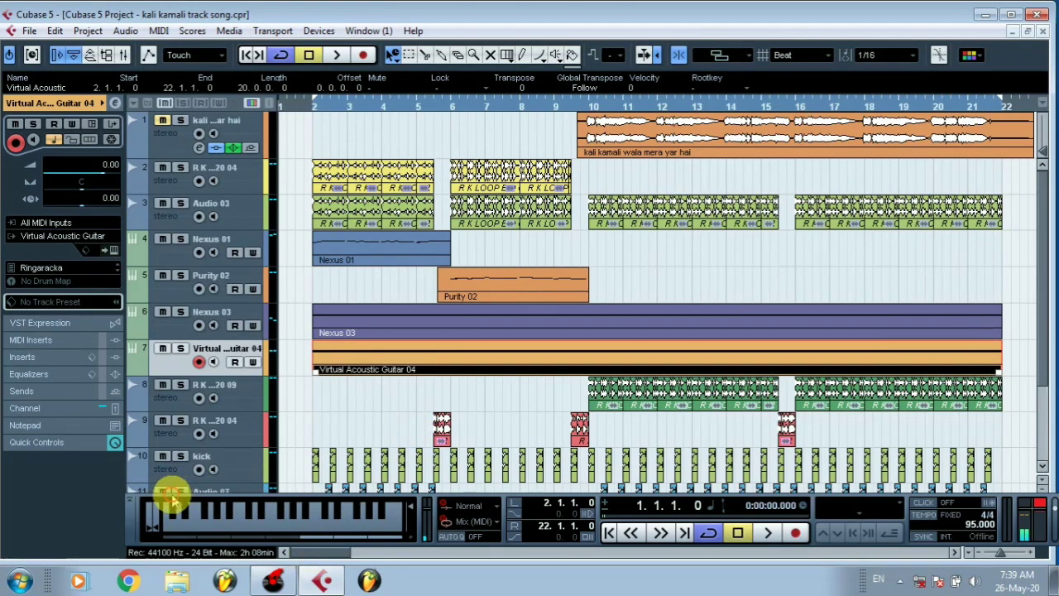
left_click_drag(169, 497, 1049, 503)
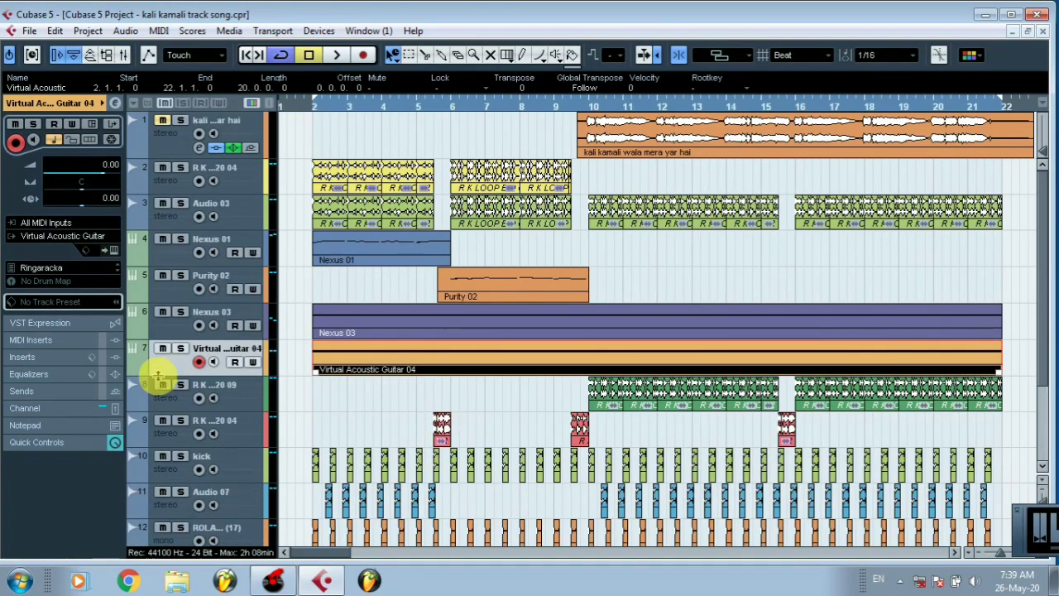
- Open the guitar track's Virtual Acoustic Guitar instrument and move its window up, clear of the lower tracks
left_click(114, 250)
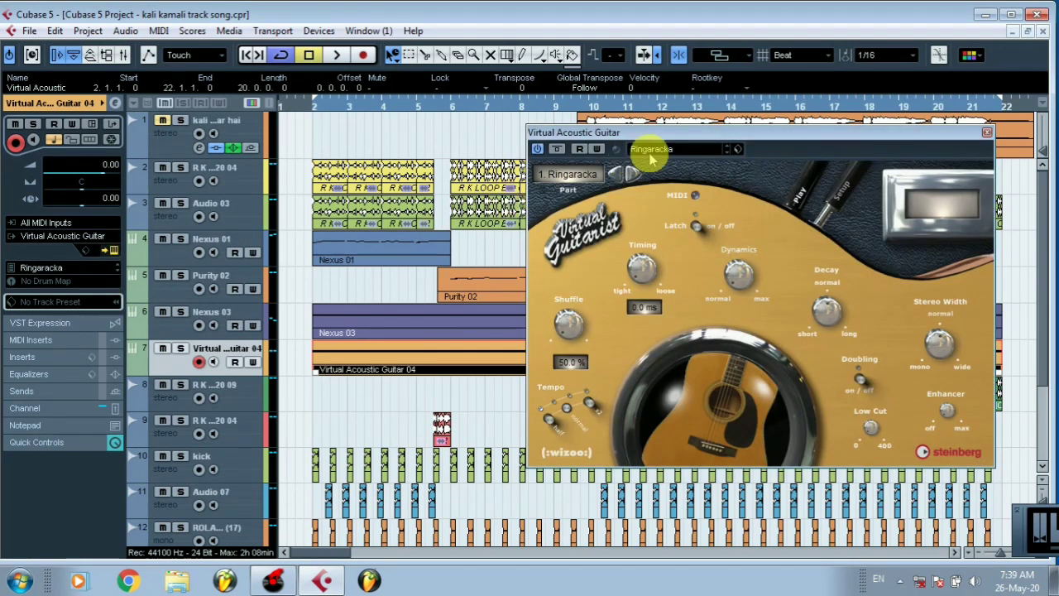
left_click_drag(668, 135, 717, 86)
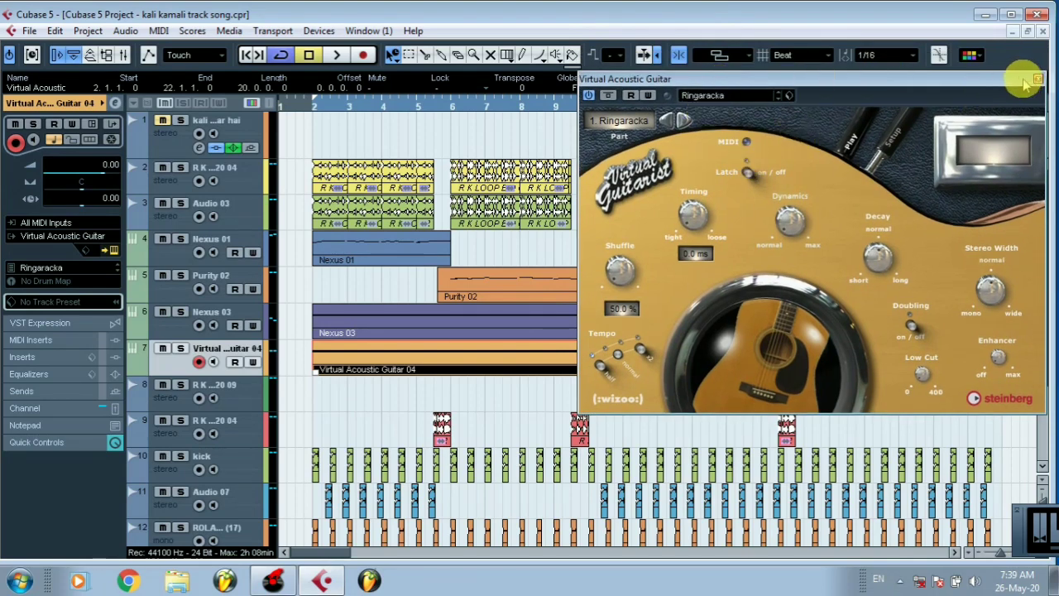
left_click_drag(1026, 83, 1025, 45)
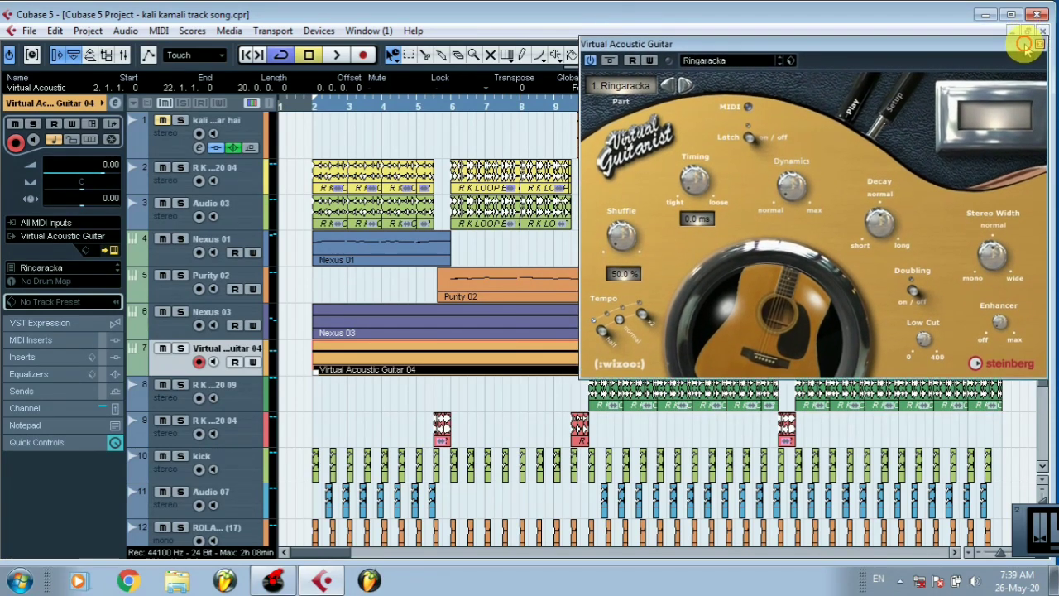